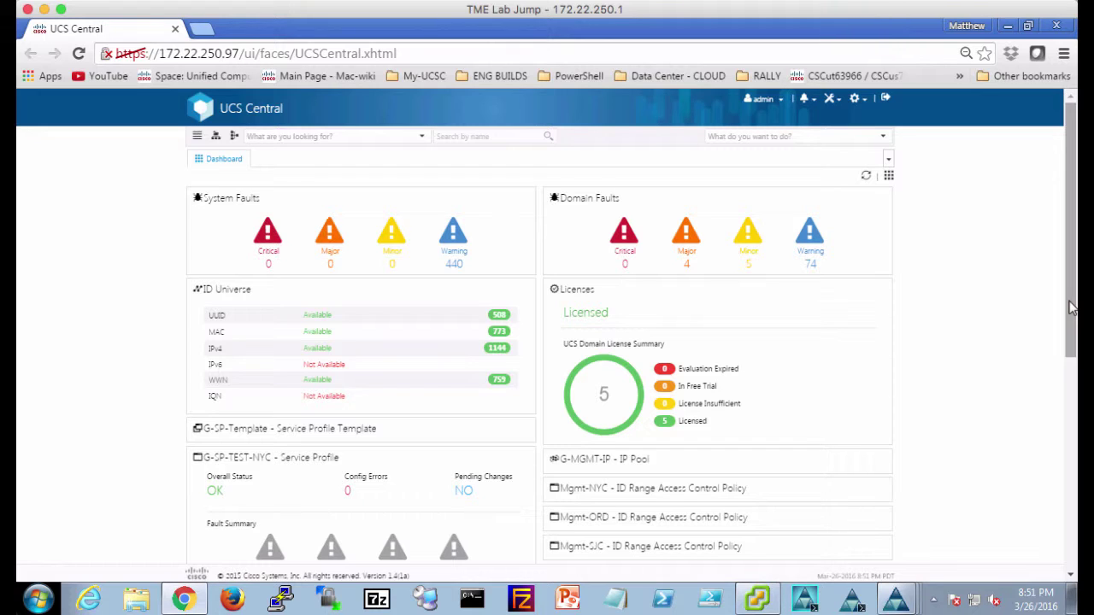
Open the Mgmt-NYC ID range access control policy from the dashboard and show its permitted domain groups in edit mode
mouse_move(1072, 308)
mouse_down()
mouse_move(1072, 357)
mouse_move(1073, 293)
mouse_up()
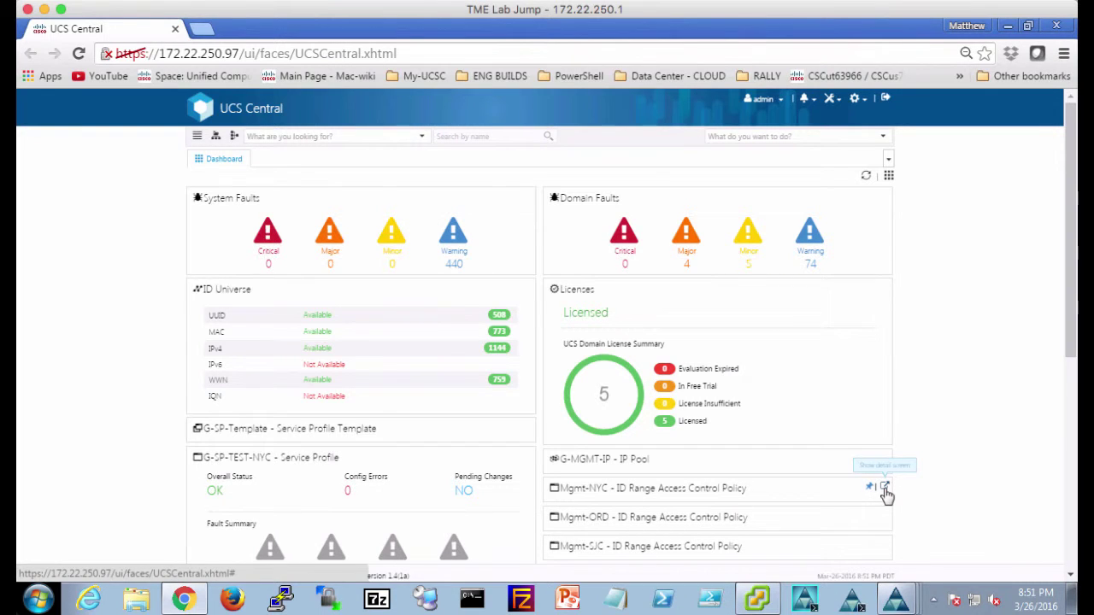
click(885, 489)
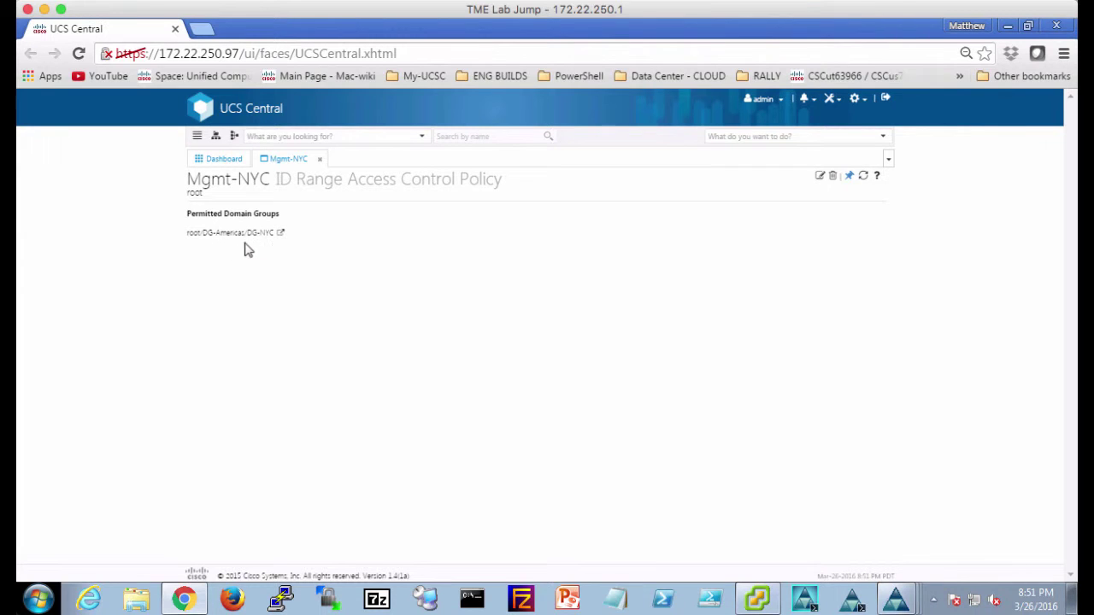
click(820, 177)
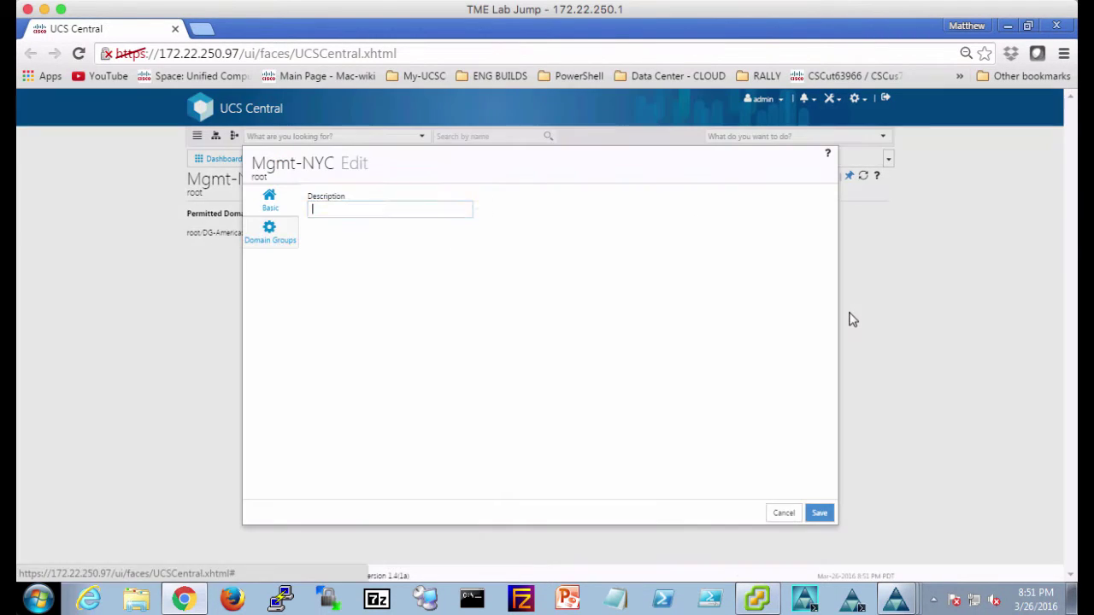
click(270, 235)
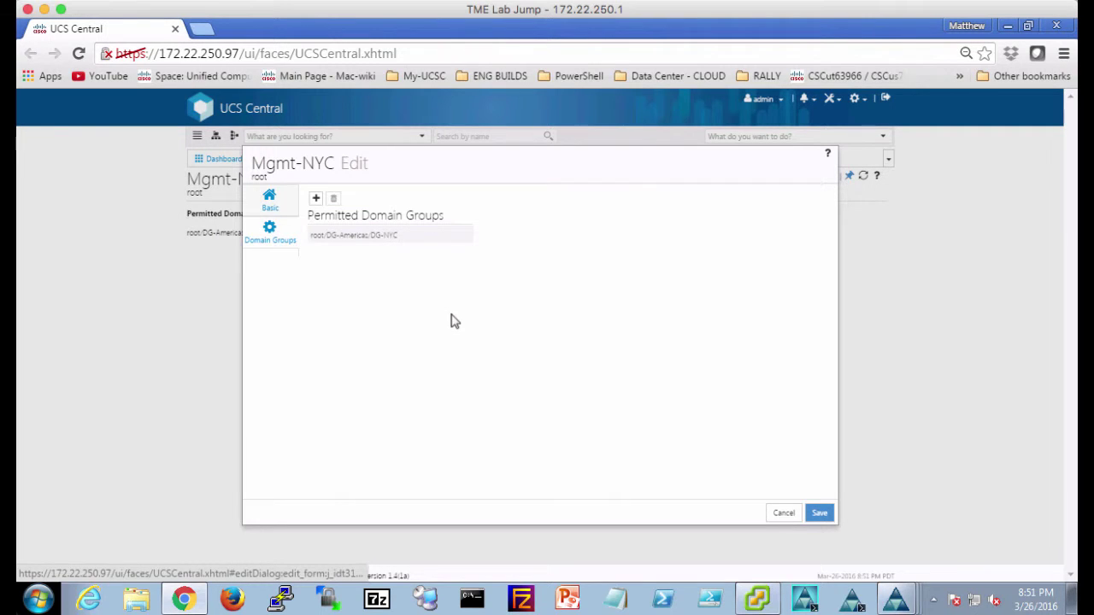
View the domain groups that can be added to the Mgmt-NYC policy, and exit the editor without saving
click(315, 199)
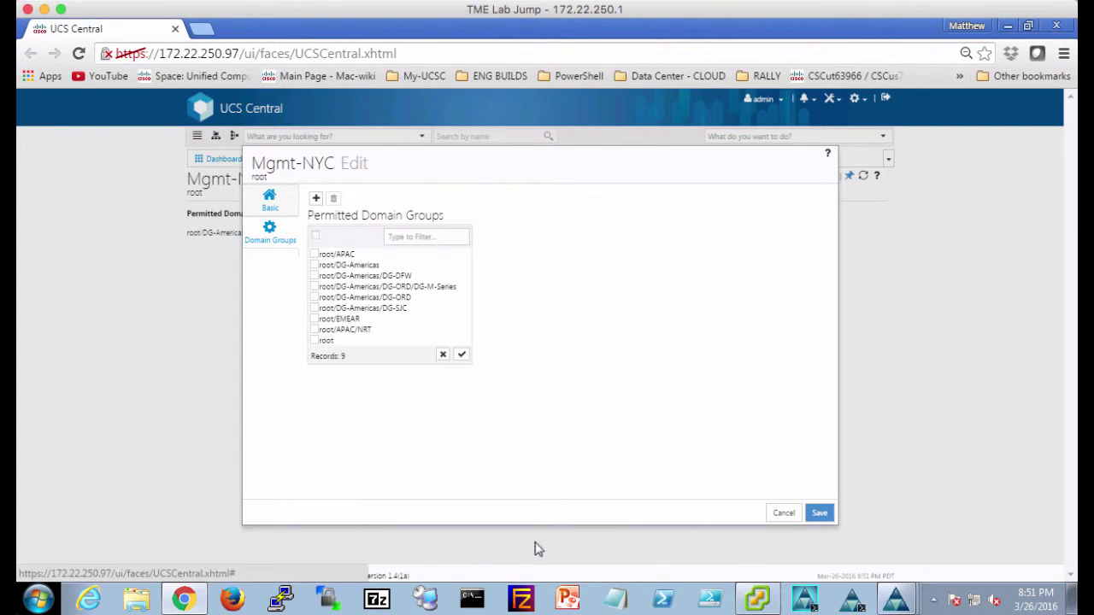
click(416, 265)
click(441, 356)
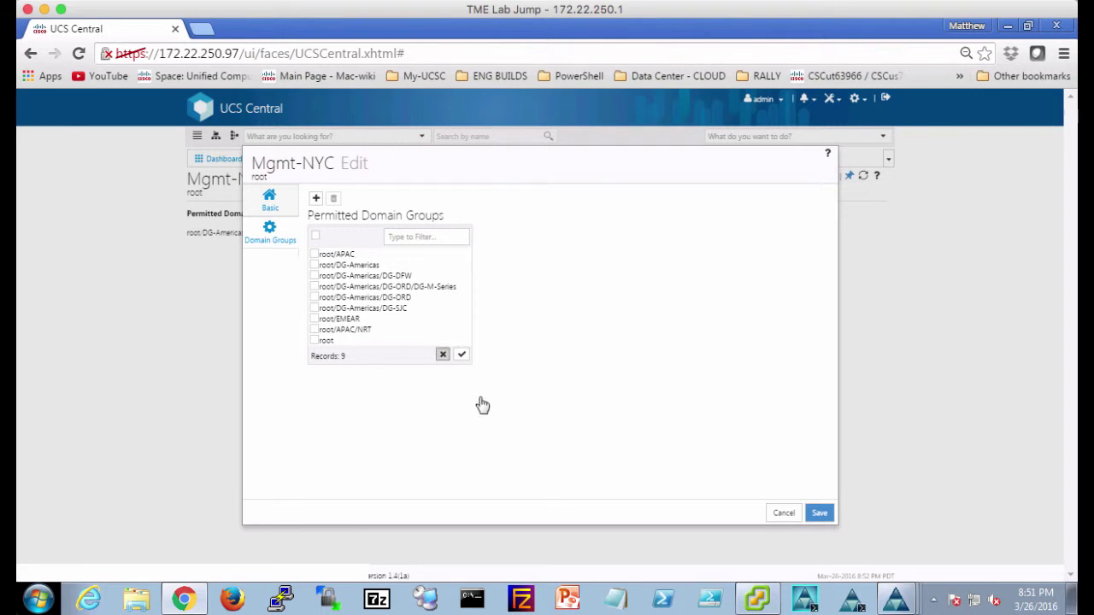
click(782, 515)
click(558, 364)
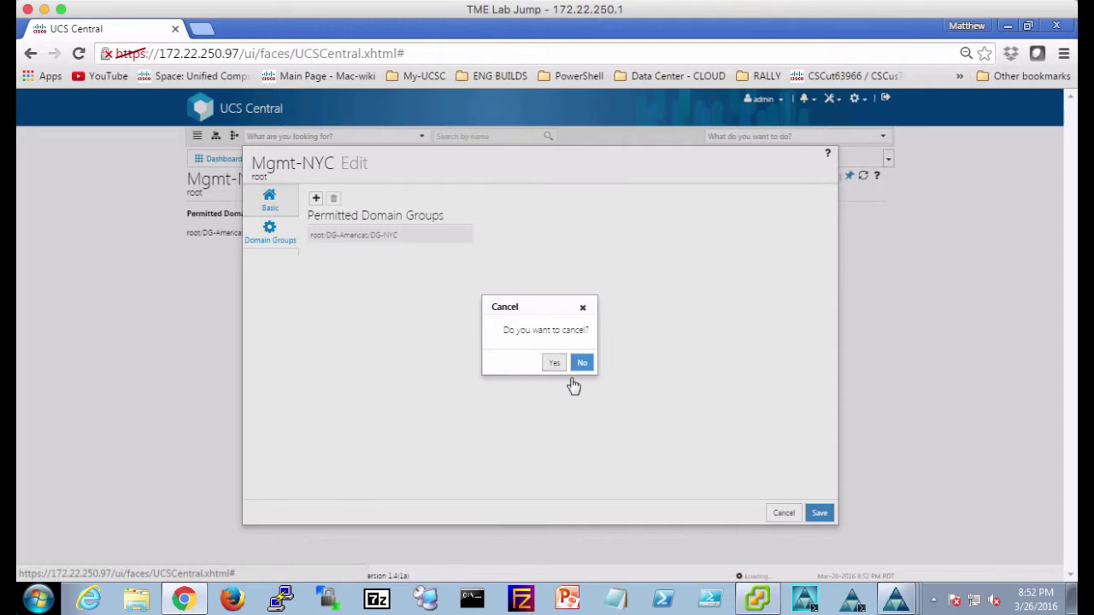
Review the permitted domain groups of the Mgmt-ORD and Mgmt-SJC ID range access control policies from the dashboard
click(215, 159)
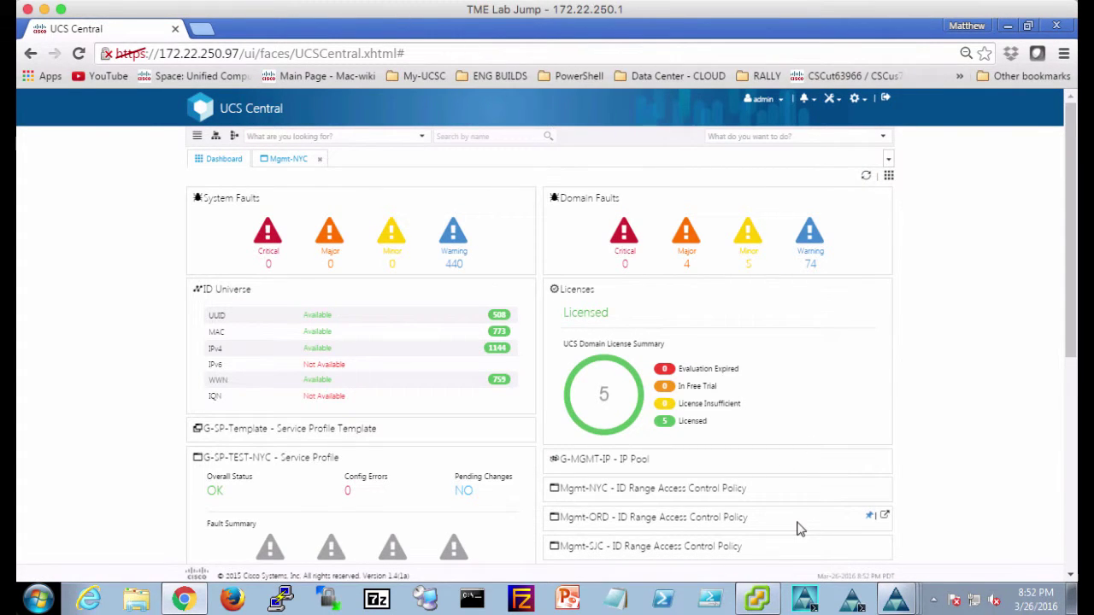
click(884, 516)
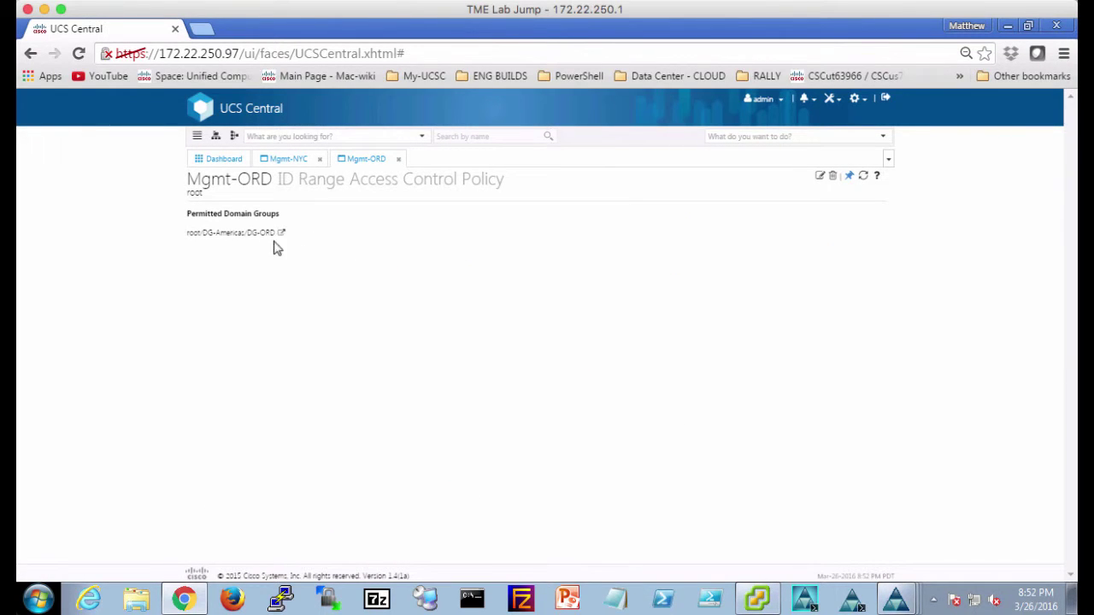
click(218, 162)
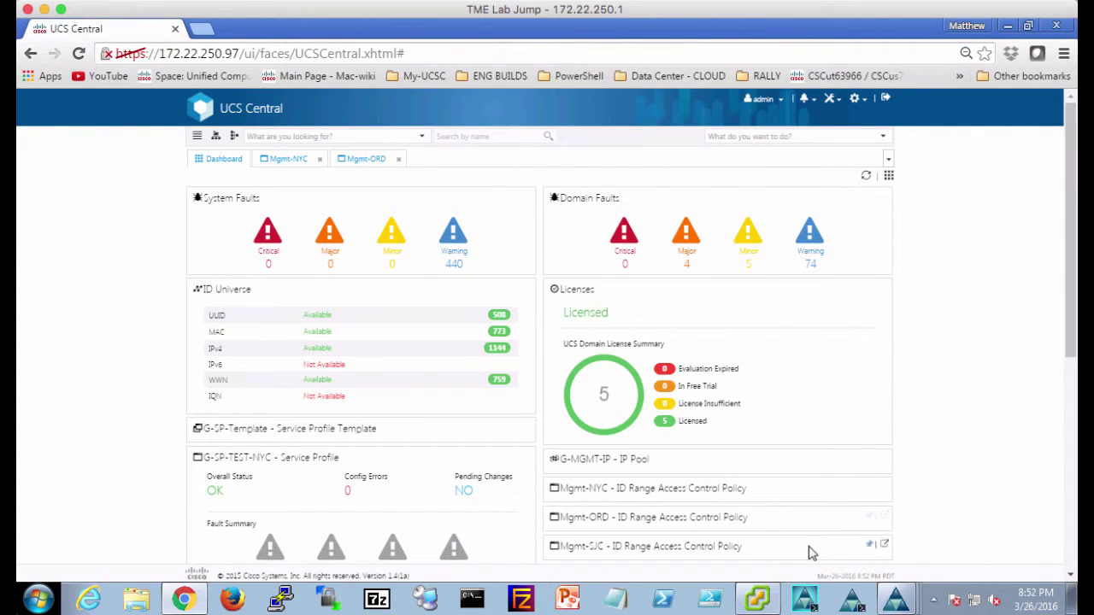
click(886, 546)
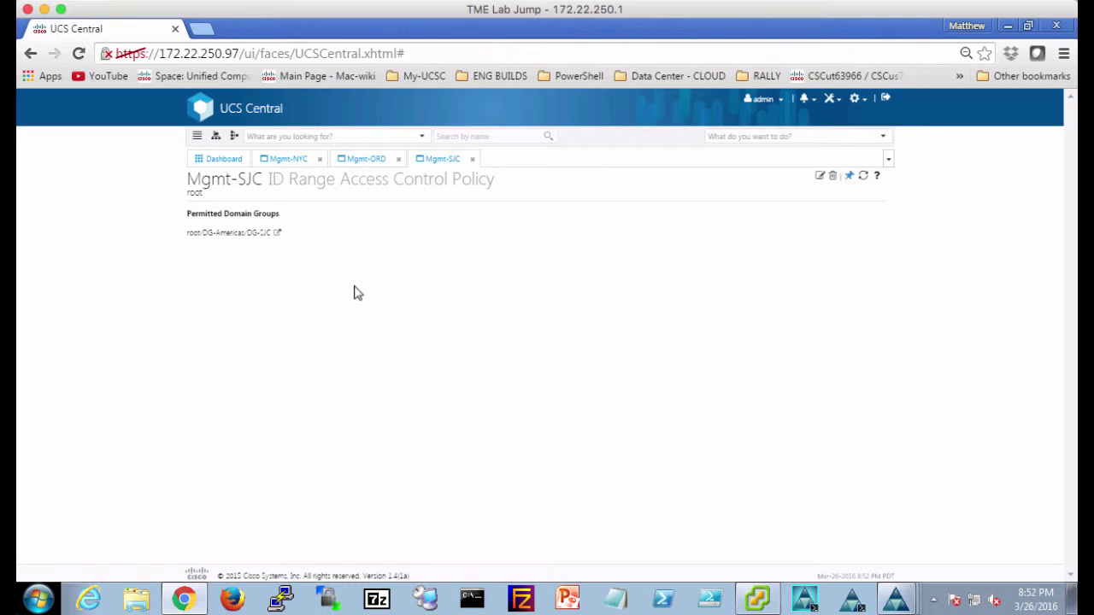
Open the G-MGMT-IP pool for editing and inspect the access control policy of its 10.10.10.5 IPv4 block
click(221, 162)
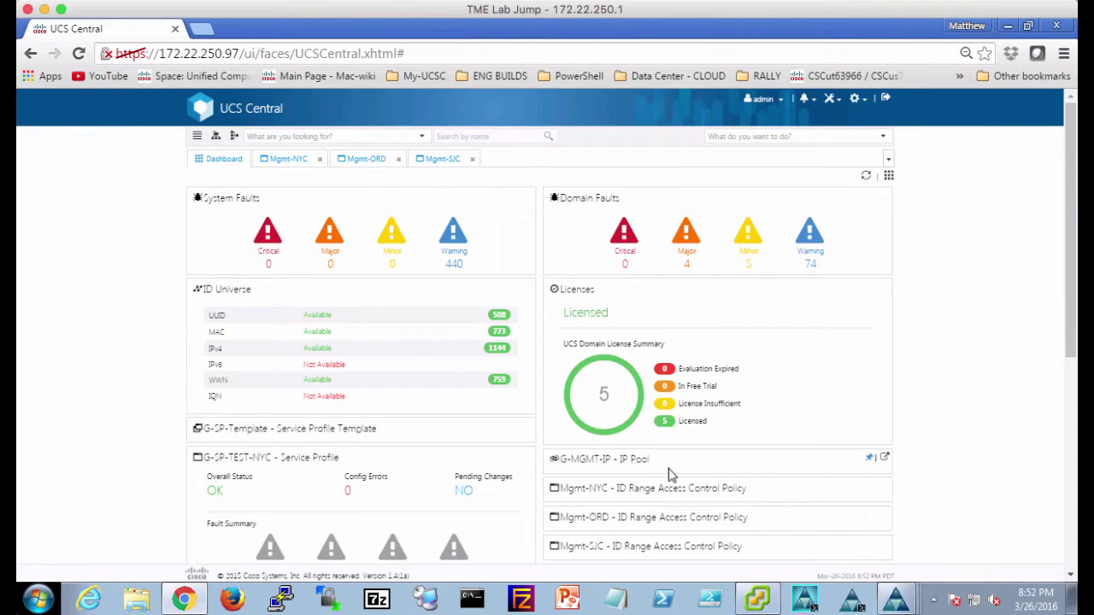
click(885, 460)
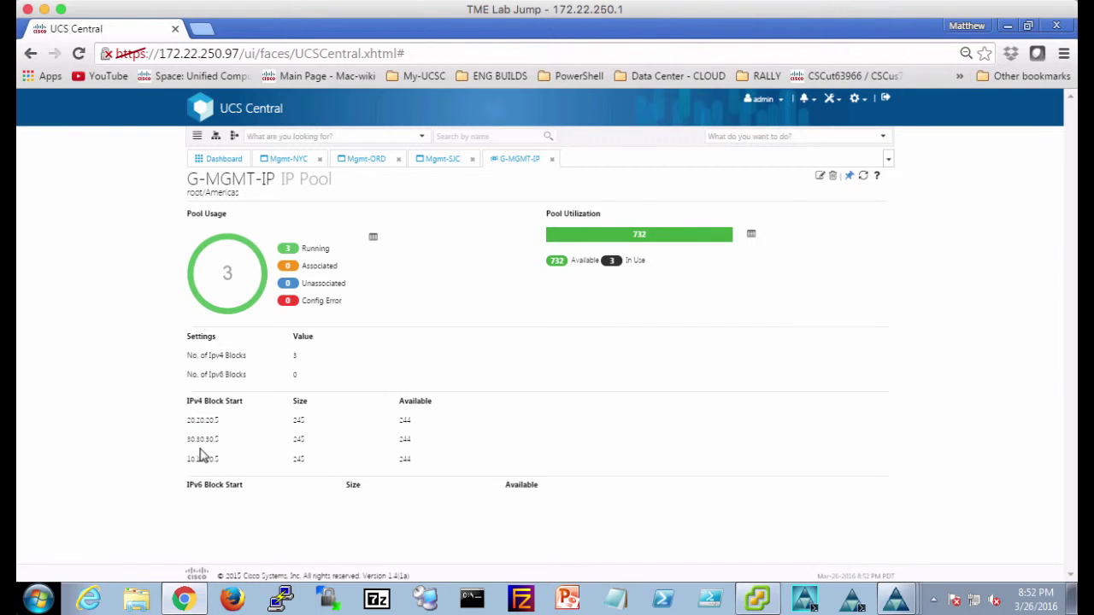
click(820, 175)
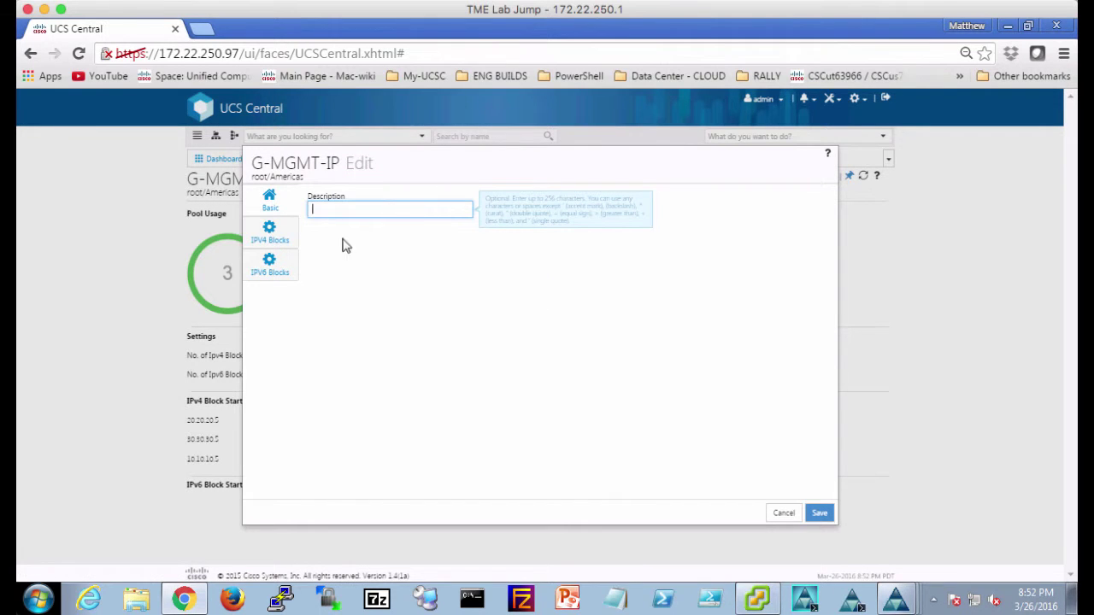
click(270, 234)
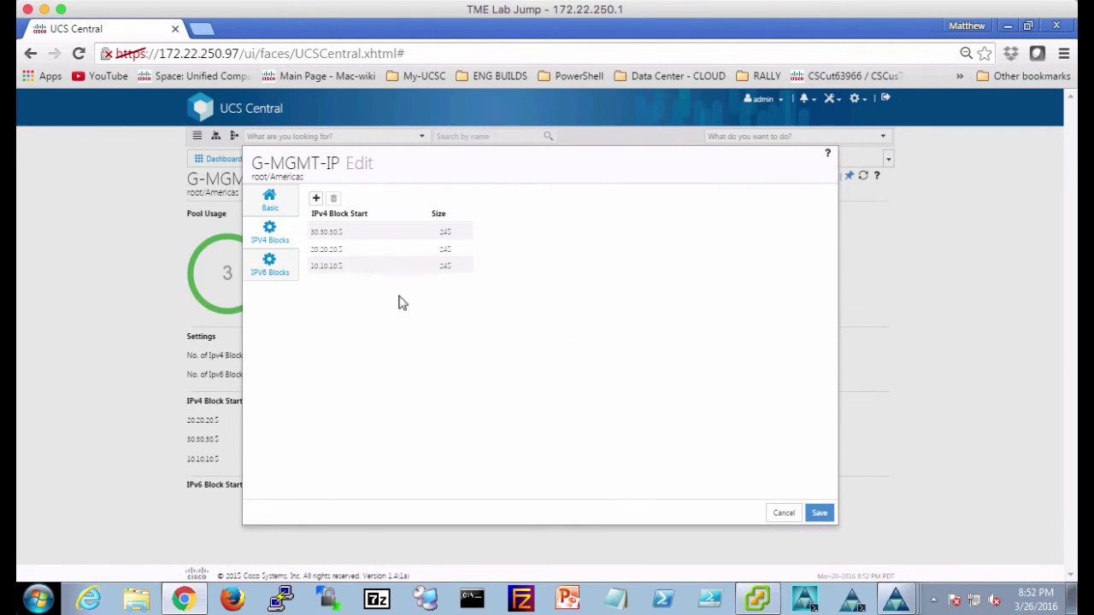
click(338, 266)
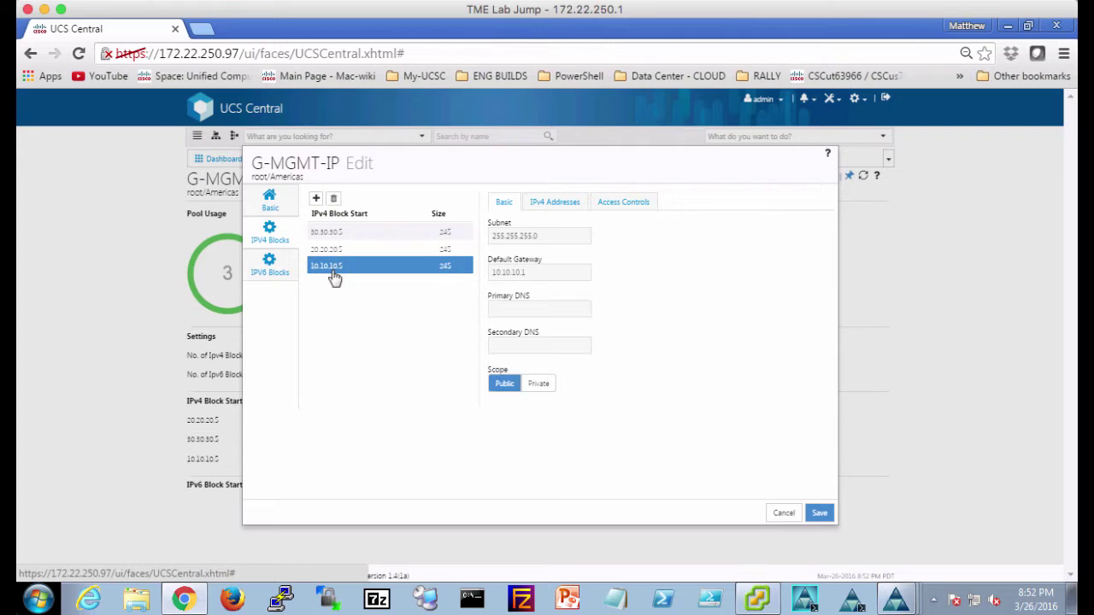
click(635, 212)
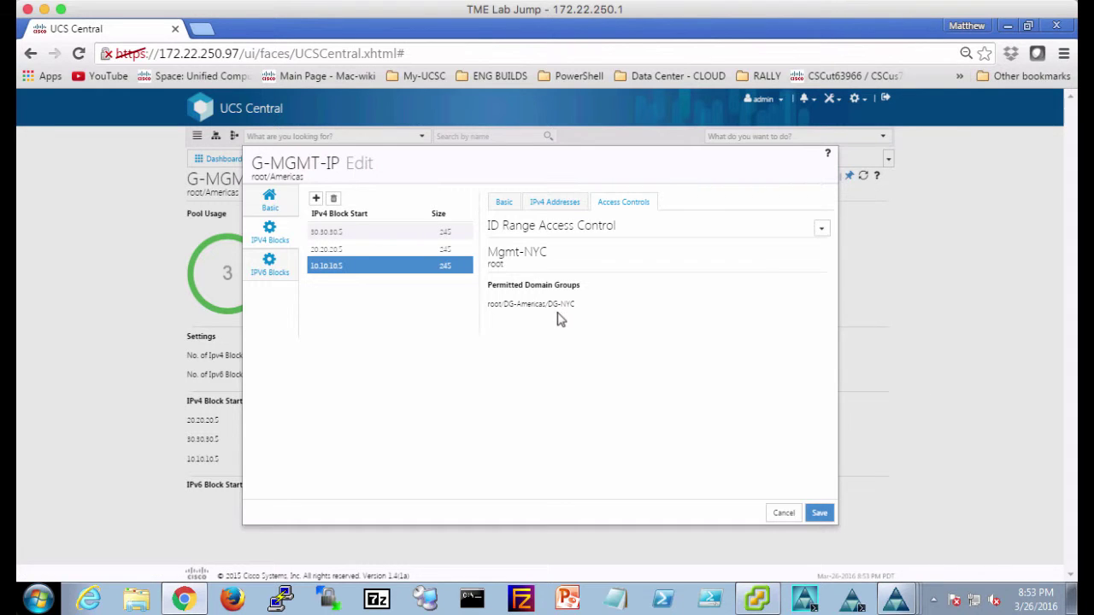
Check the access control policies of the 20.20.20.5 and 30.30.30.5 IPv4 blocks, and close the pool editor without saving
click(342, 261)
click(340, 251)
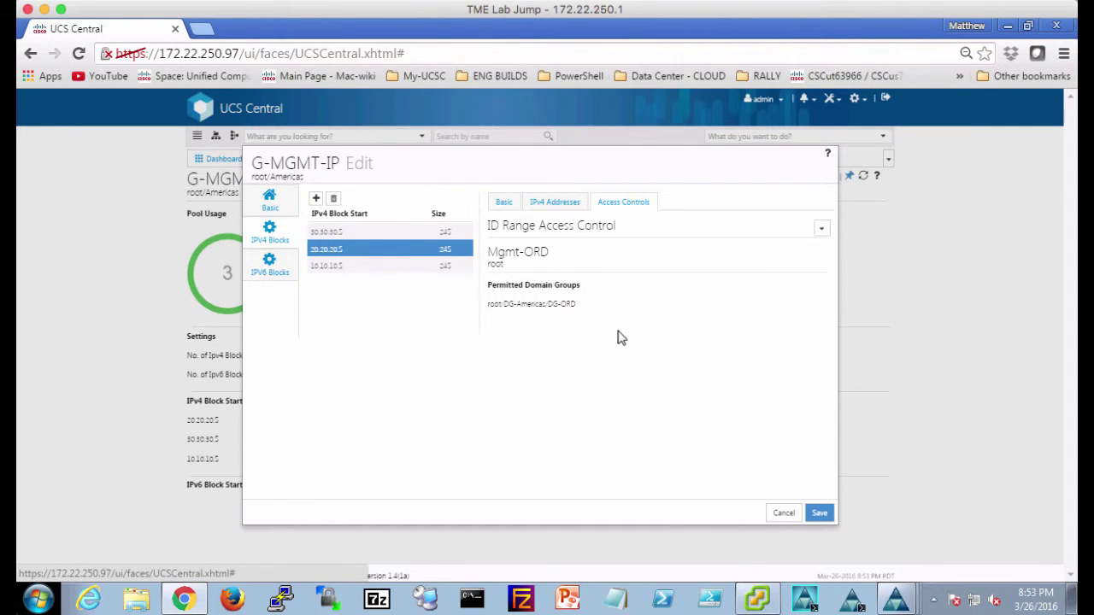
click(351, 234)
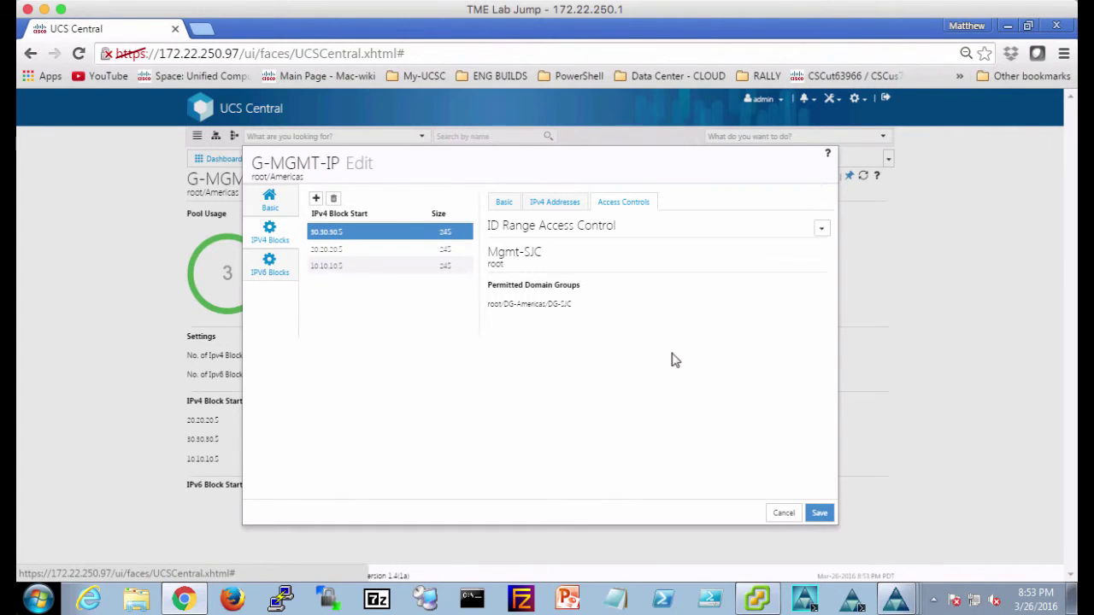
click(784, 512)
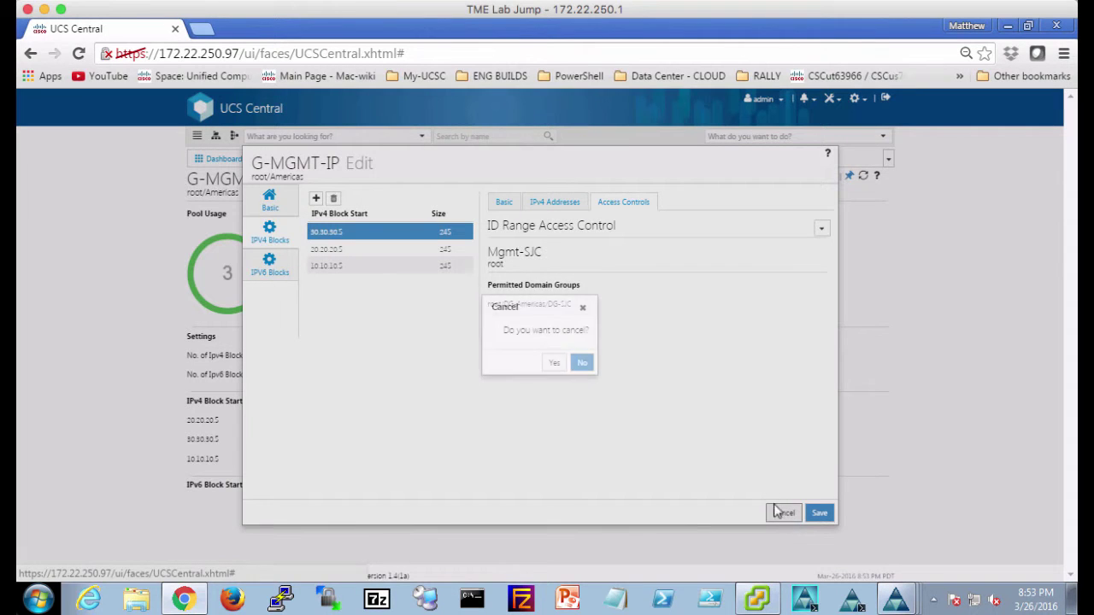
click(554, 363)
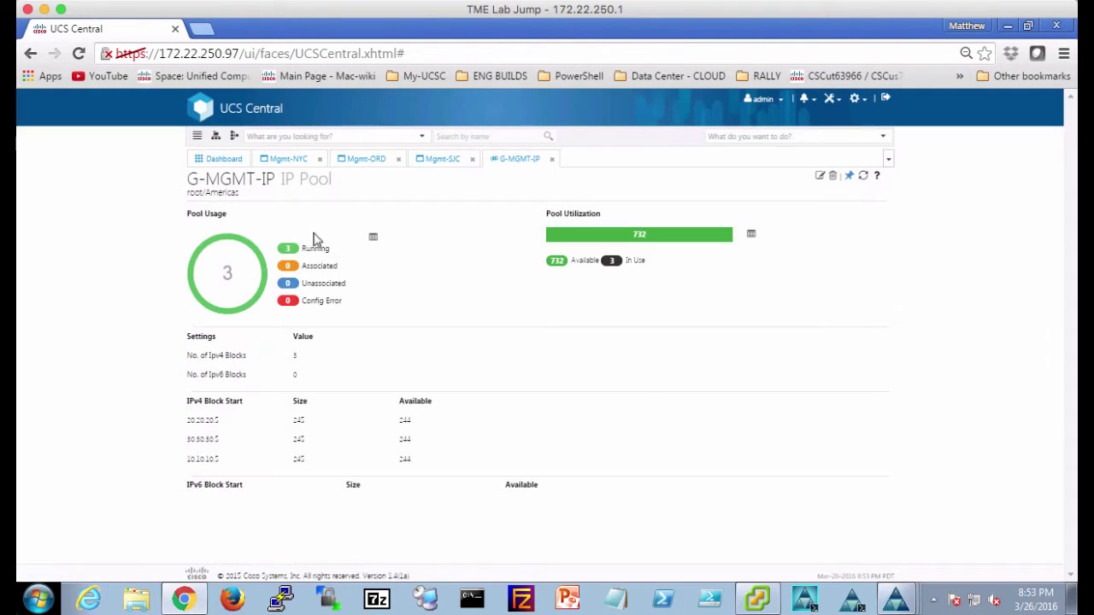
Open the G-SP-Template service profile template from the dashboard and examine its assigned ID pools
click(224, 159)
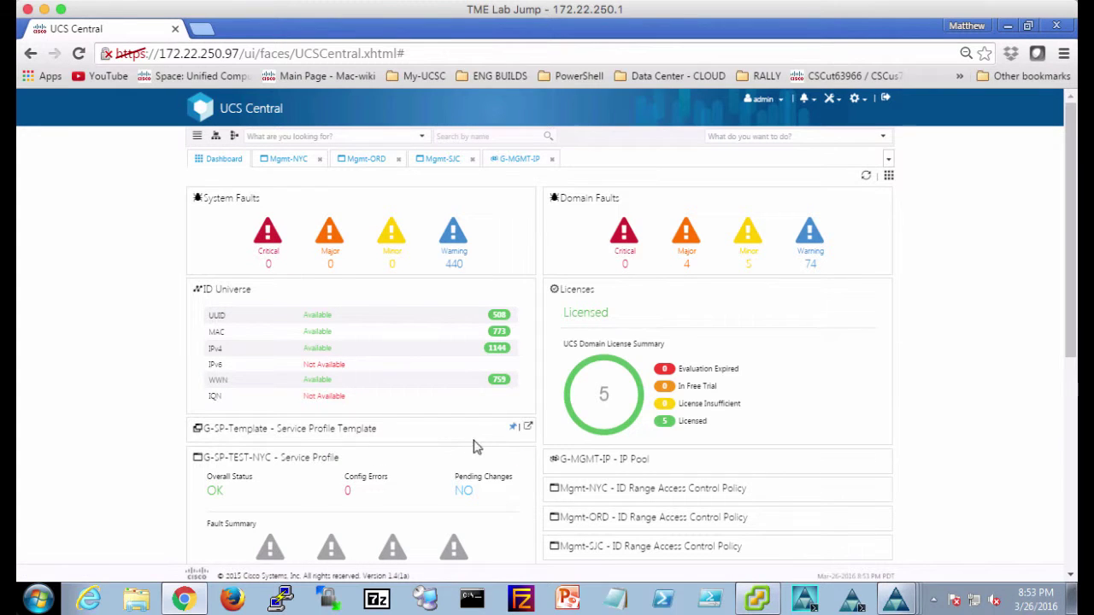
click(528, 428)
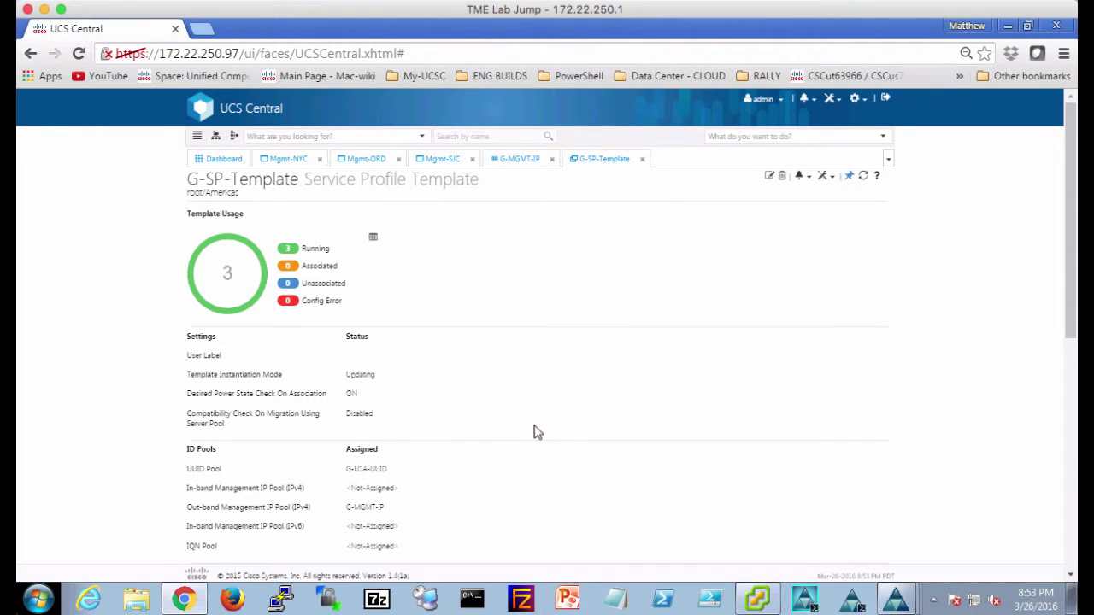
scroll(534, 432, down, 1)
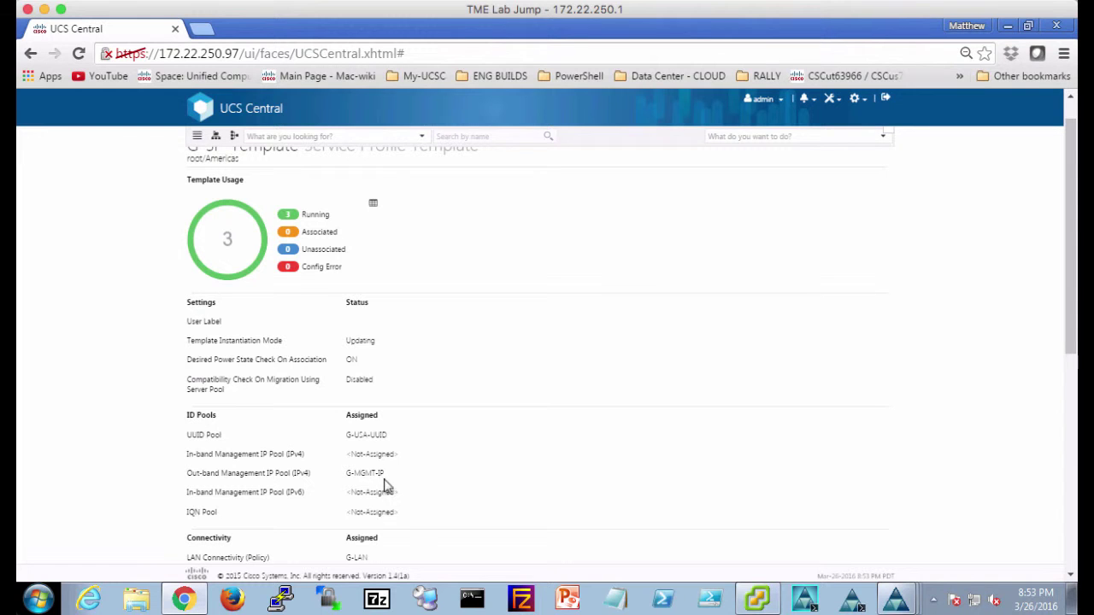
scroll(239, 201, up, 1)
Open the G-SP-TEST-NYC service profile from the dashboard and examine its assigned identifiers
click(221, 159)
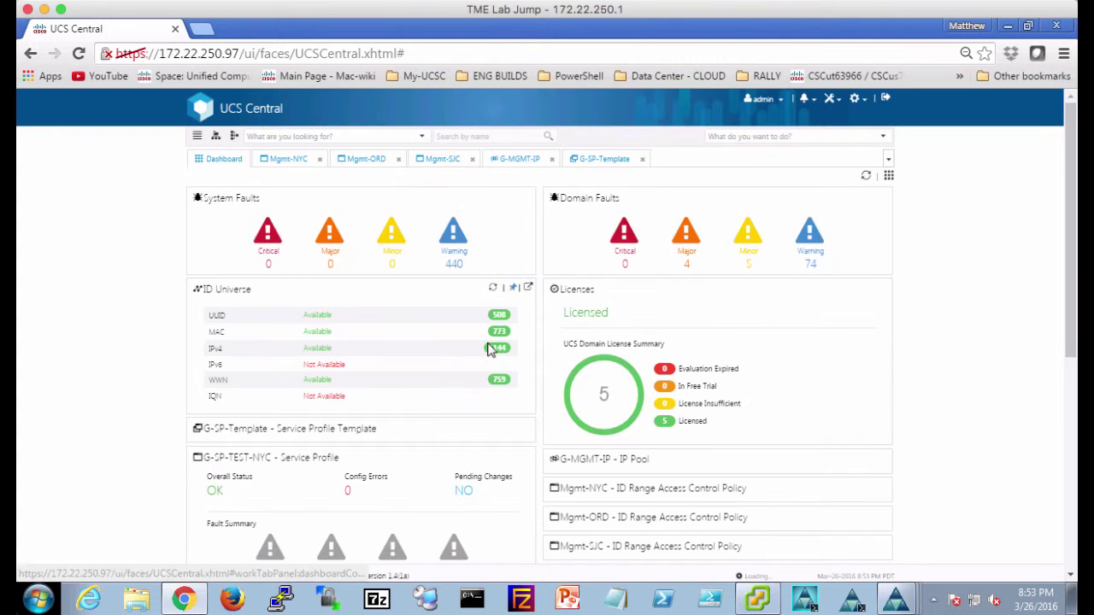
scroll(417, 472, down, 3)
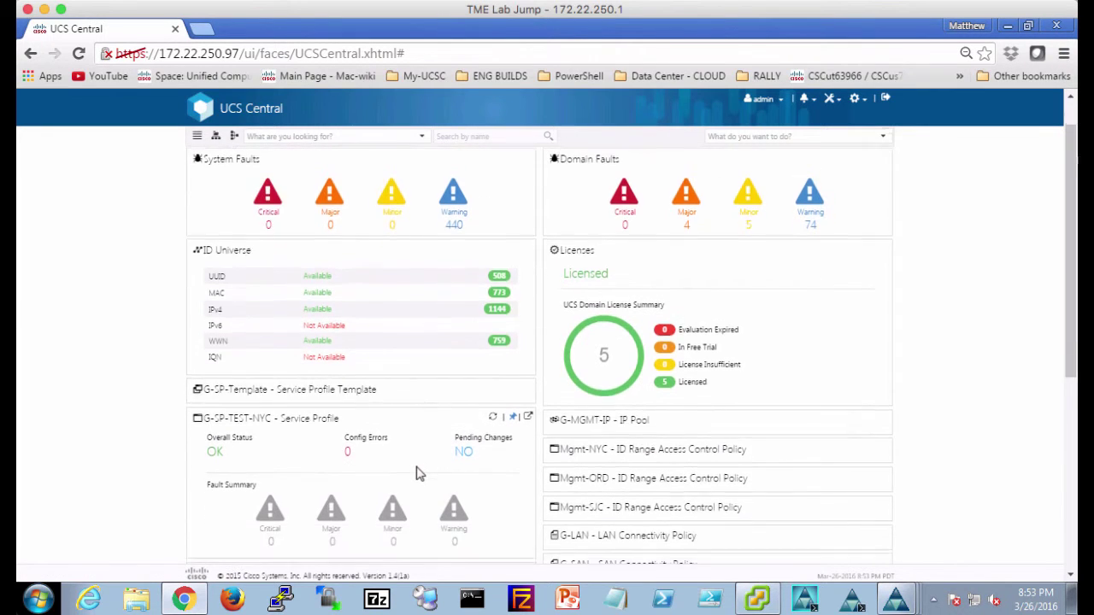
scroll(417, 472, down, 1)
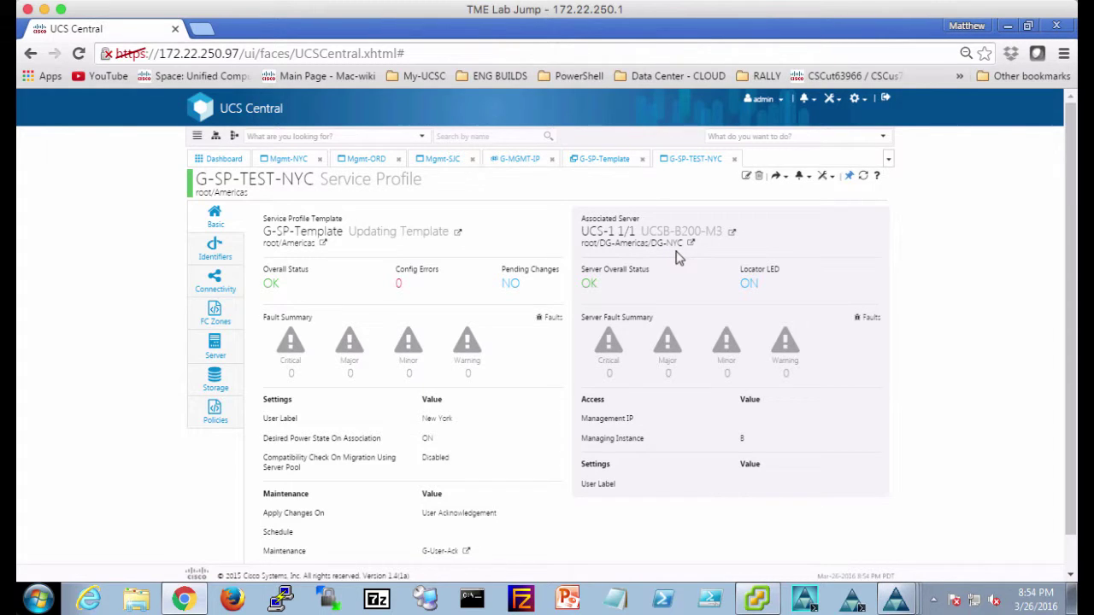
click(215, 249)
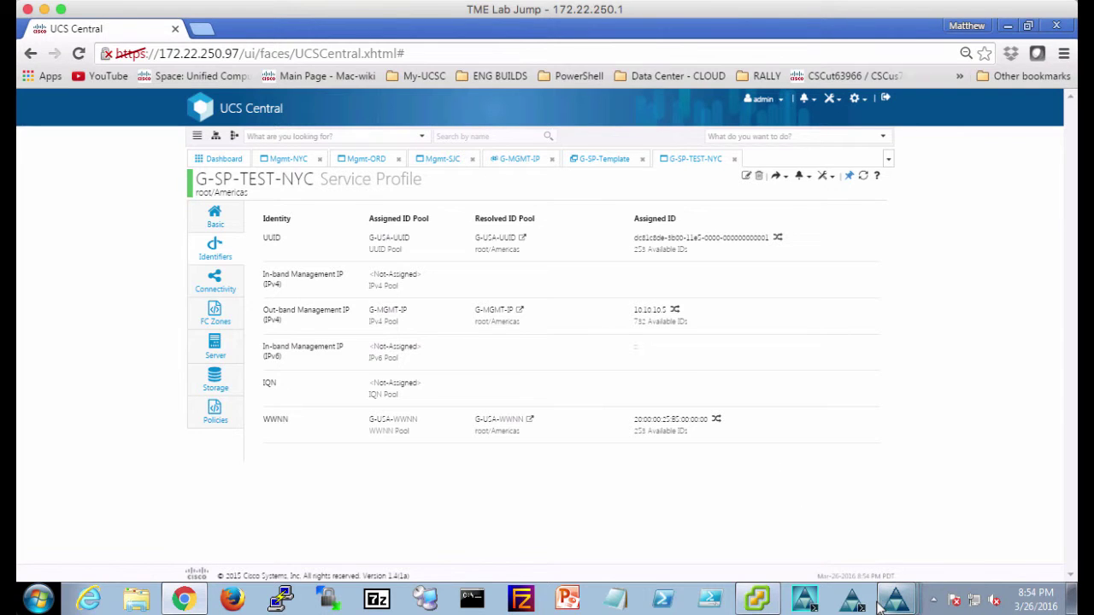
Switch to UCS Manager for UCS-1, examine the outband management IP address of service profile G-SP-TEST-NYC, and minimize the window
mouse_move(887, 605)
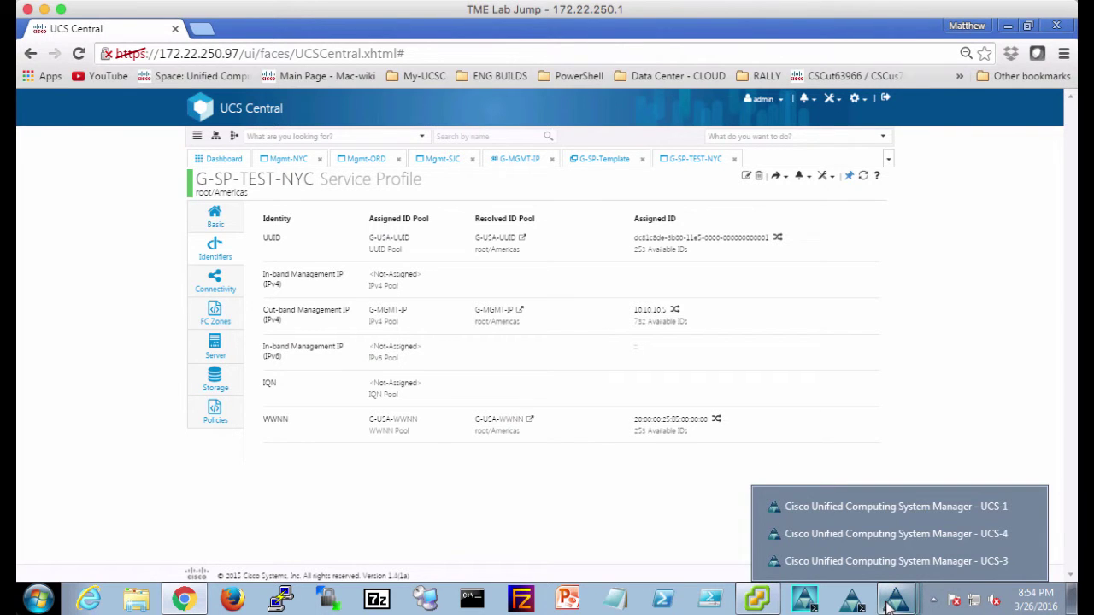
click(860, 506)
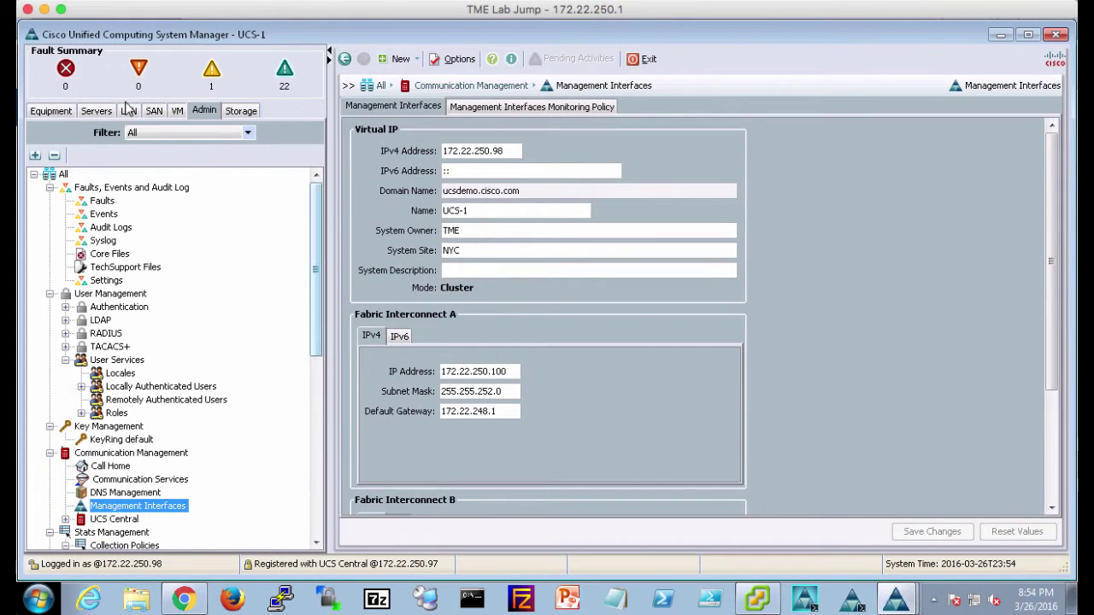
click(96, 111)
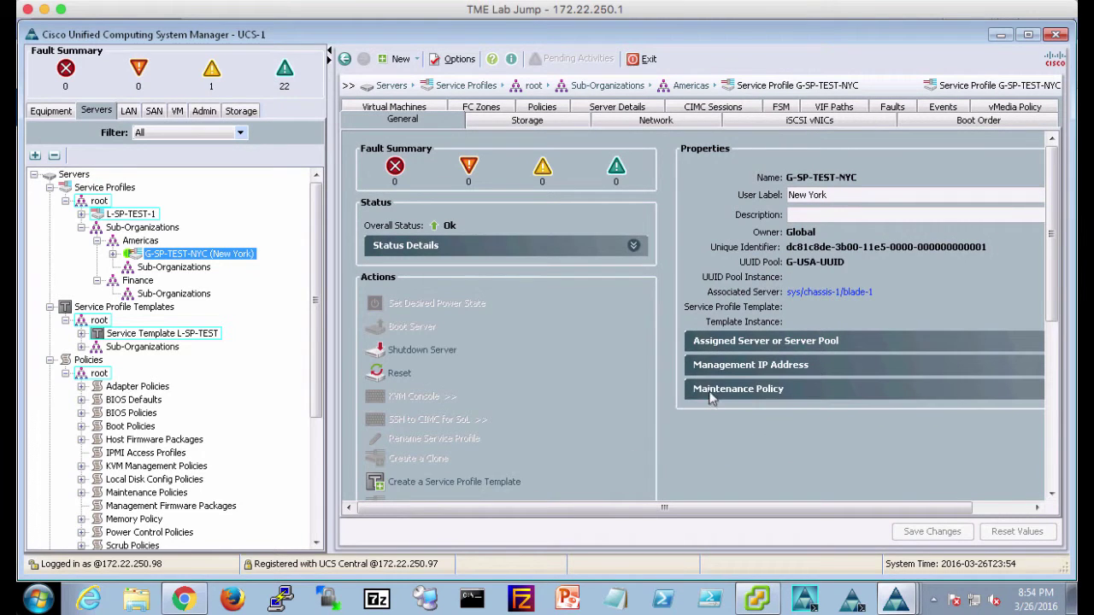
click(715, 373)
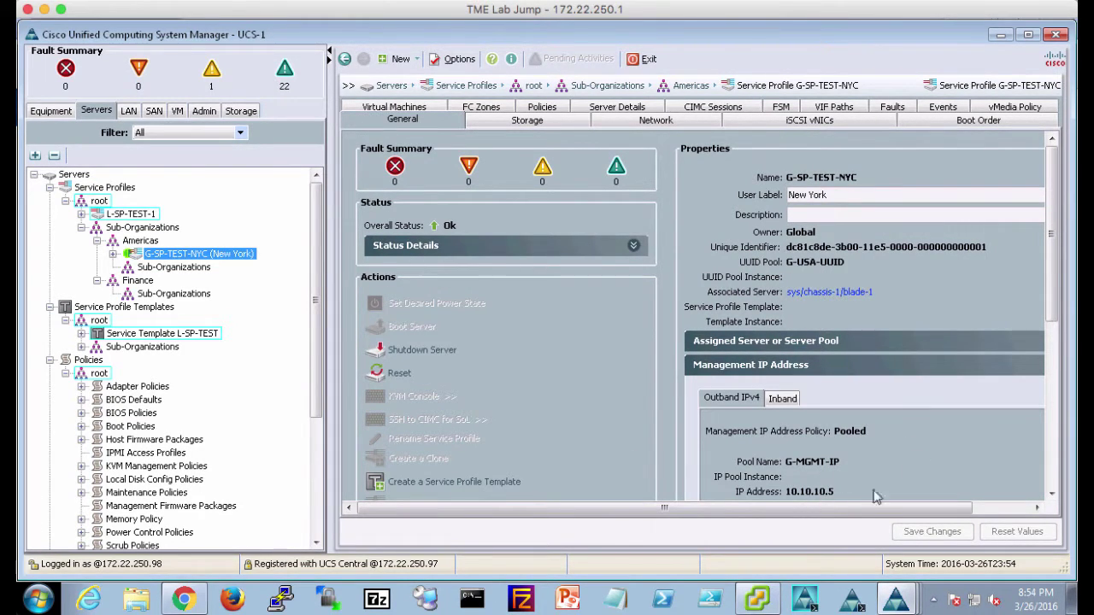
scroll(1054, 334, down, 2)
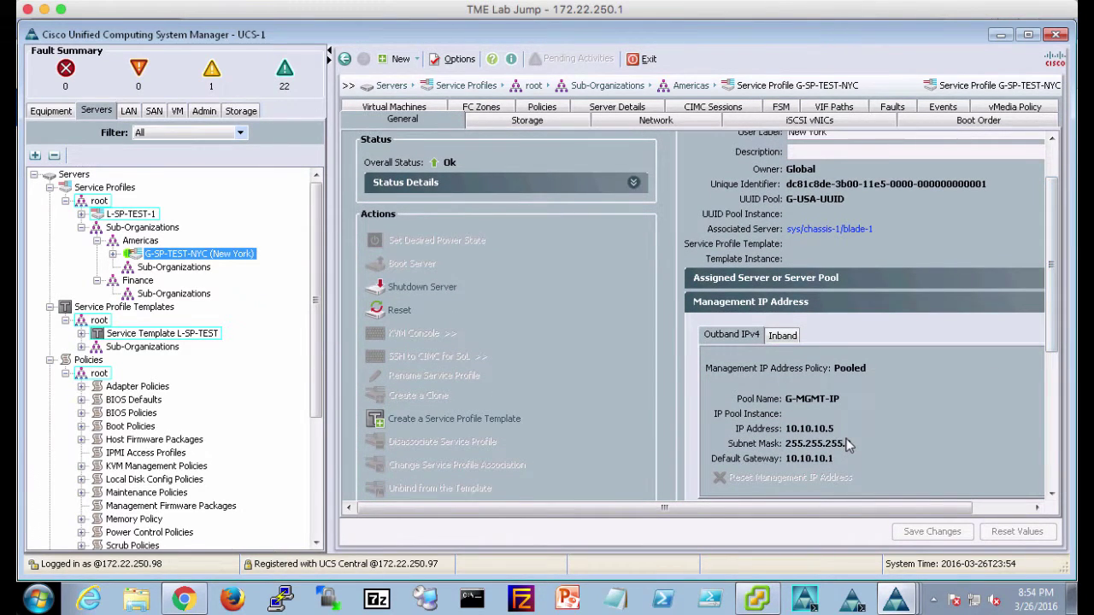
click(1001, 36)
Open the G-SP-TEST-ORD service profile from the UCS Central dashboard and examine its assigned identifiers
click(221, 161)
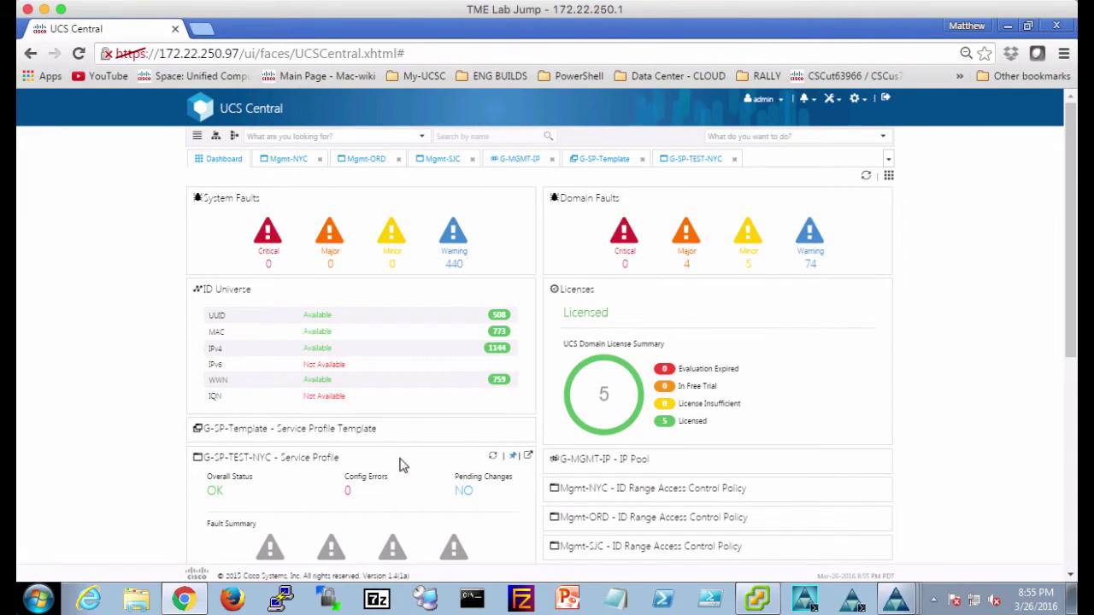
scroll(402, 464, down, 3)
scroll(402, 464, down, 1)
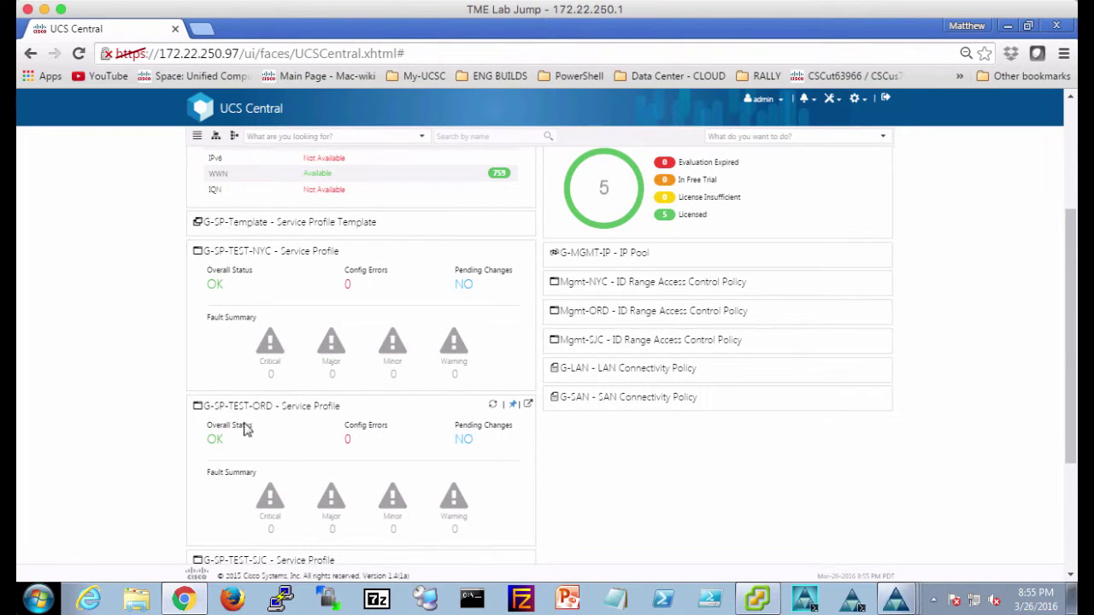
click(527, 405)
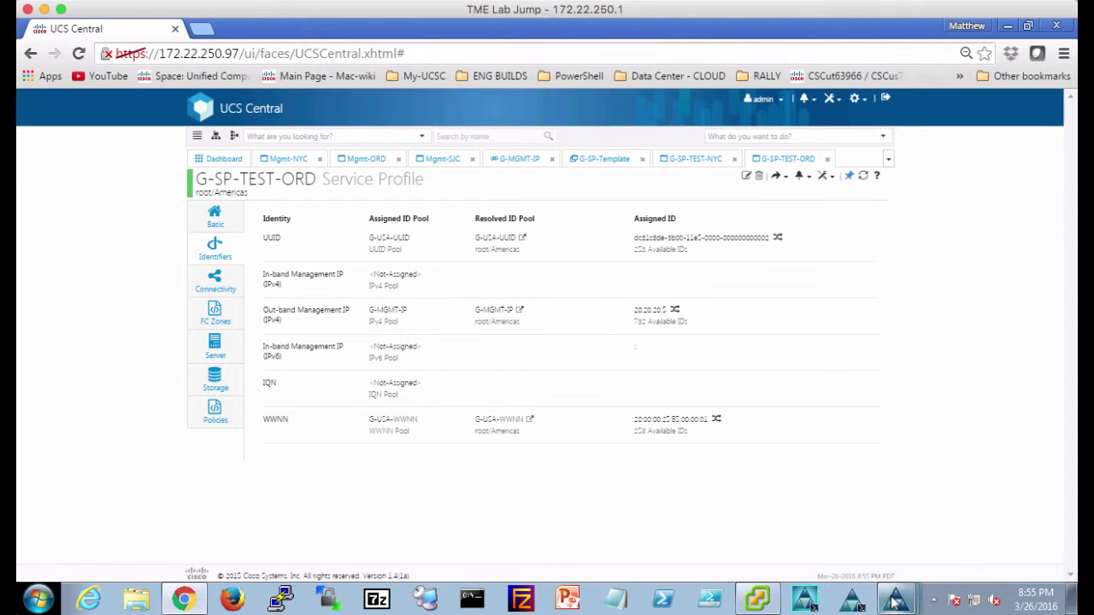
Switch to UCS Manager for UCS-4, examine the outband management IP address of service profile G-SP-TEST-ORD, and minimize the window
mouse_move(891, 590)
click(888, 532)
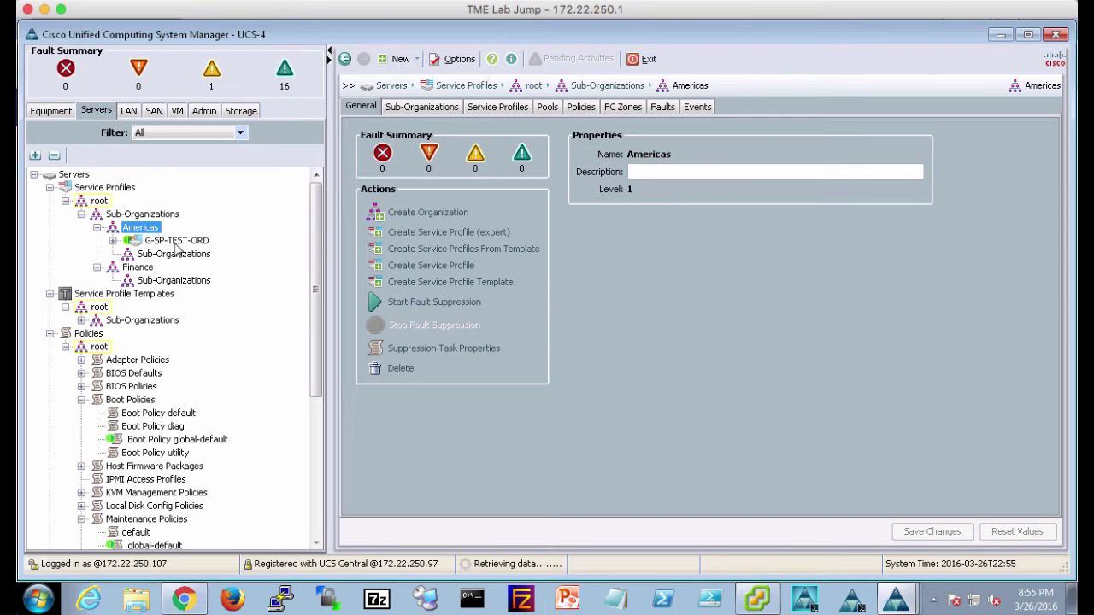
click(171, 241)
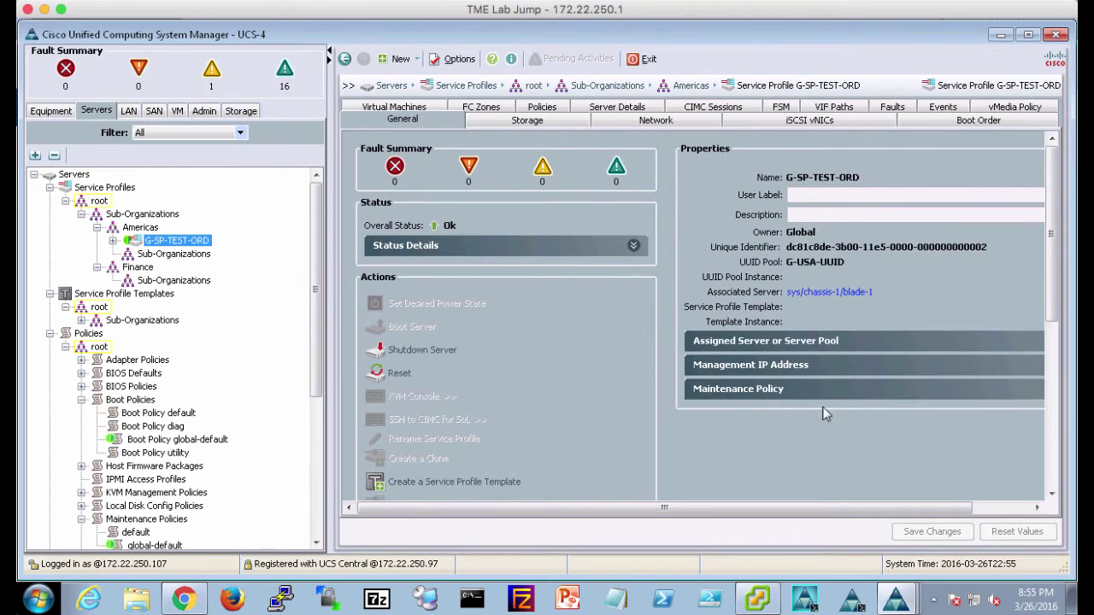
click(725, 367)
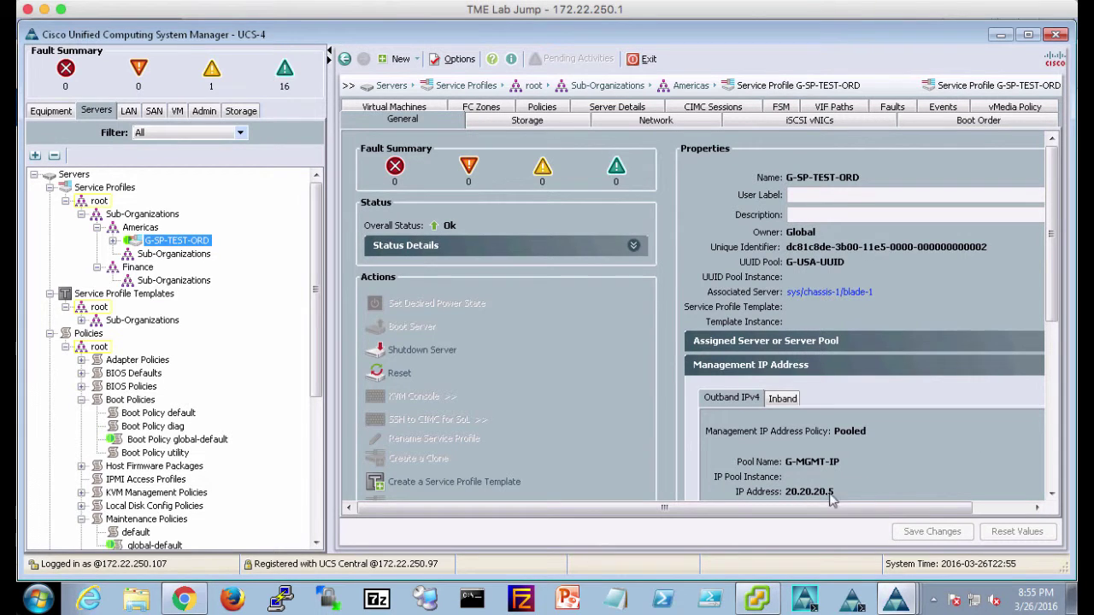
drag(1051, 315, 1051, 345)
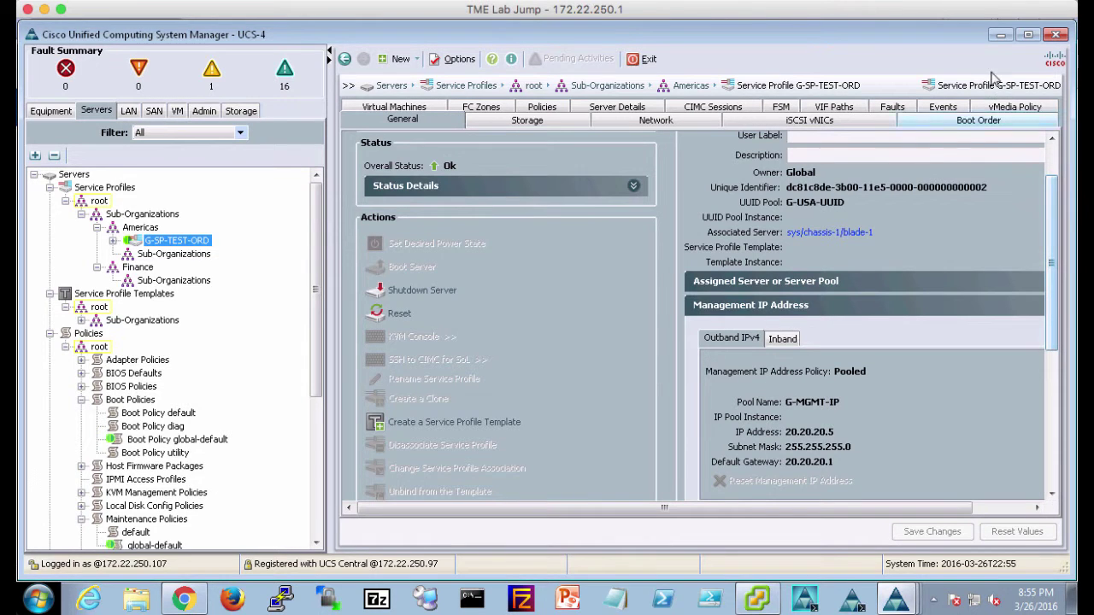
click(1002, 36)
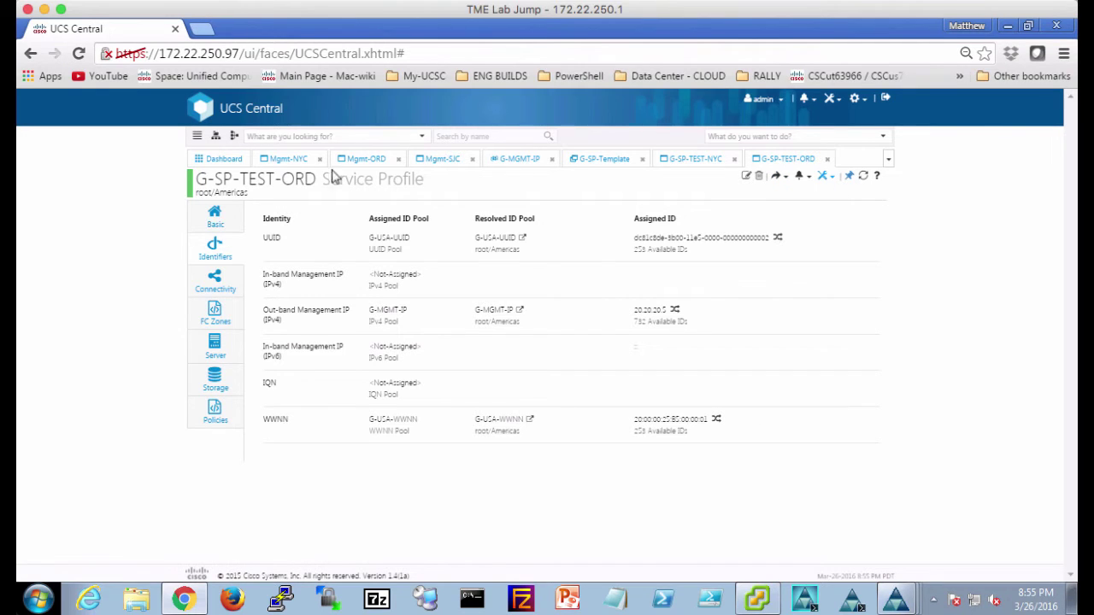
Open the G-SP-TEST-SJC service profile from the dashboard and examine its associated server's domain group and its assigned identifiers
click(224, 159)
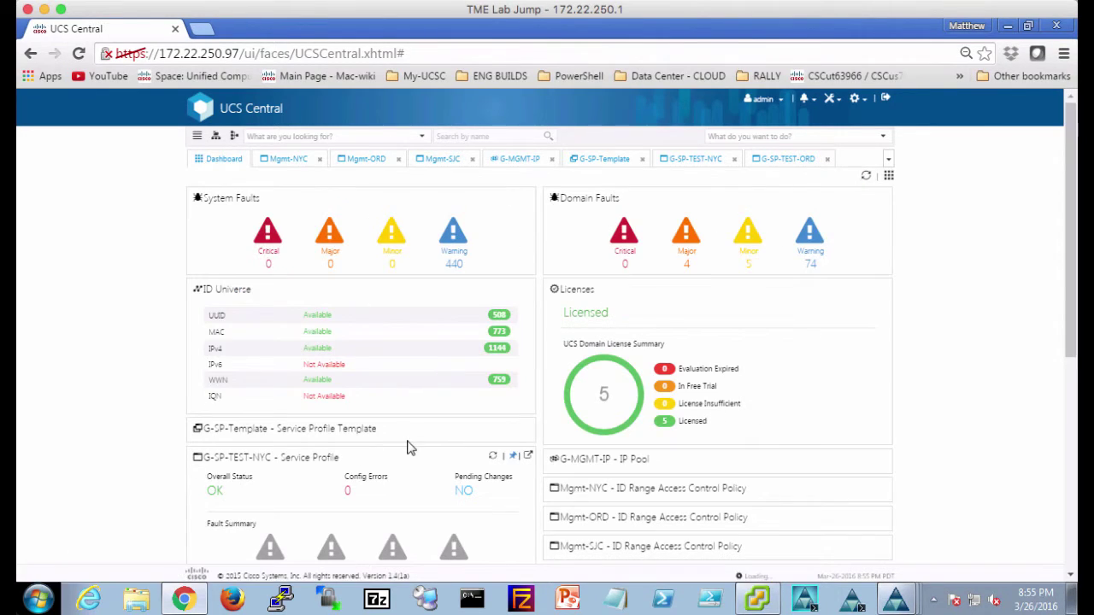
scroll(409, 448, down, 3)
scroll(409, 448, down, 3)
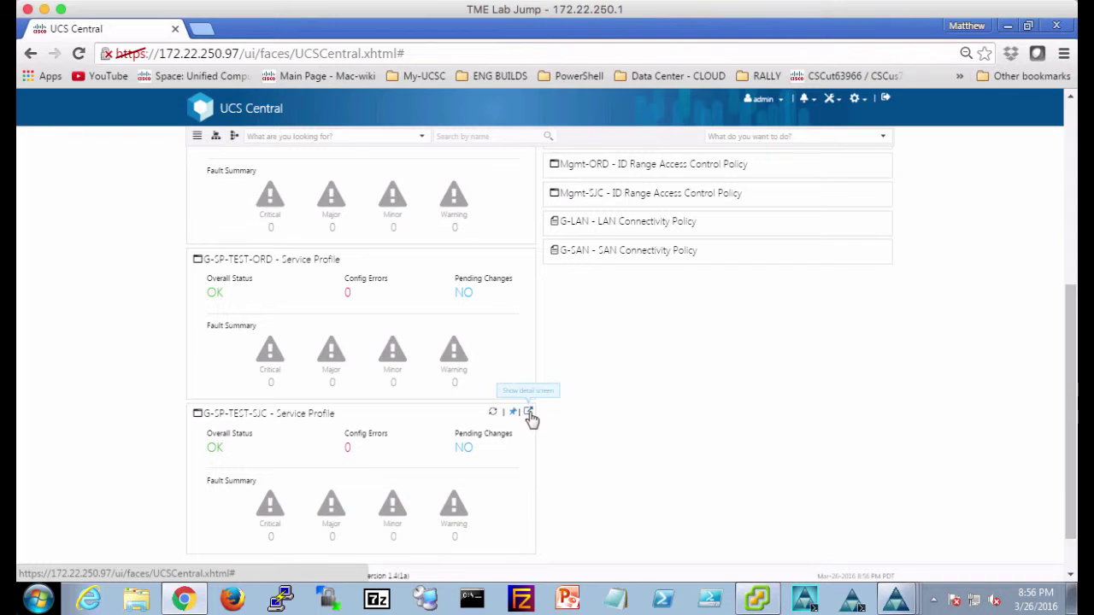
click(528, 414)
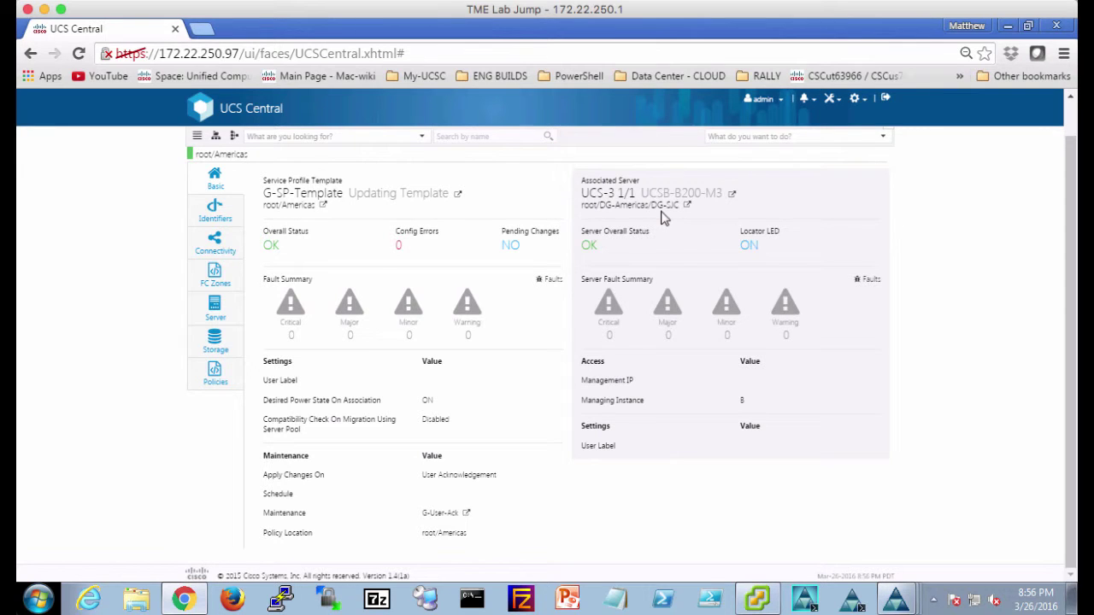
click(219, 212)
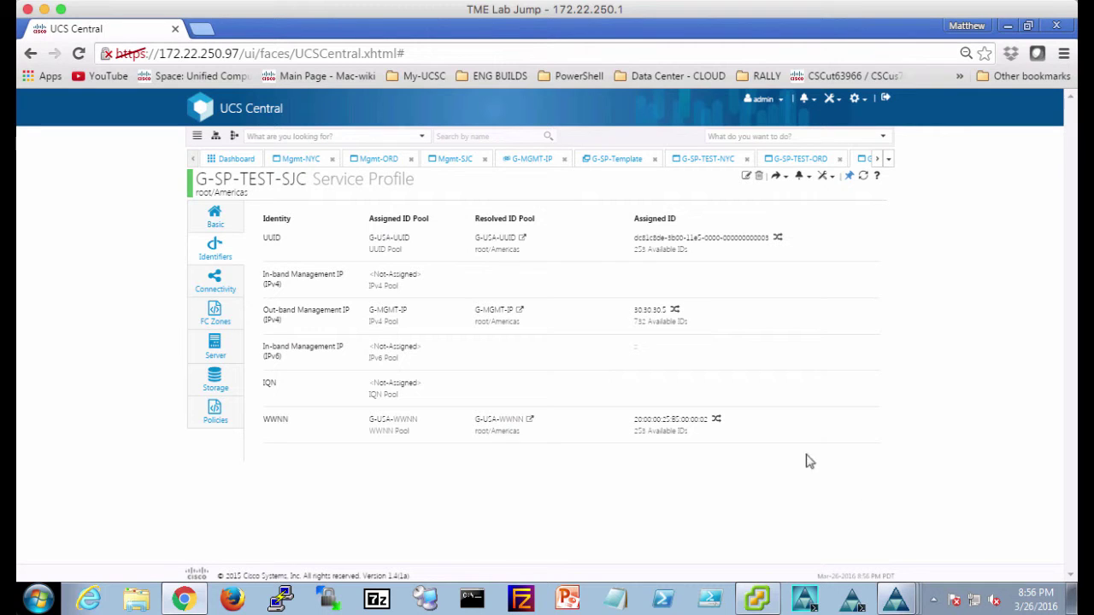
Switch to UCS Manager for UCS-3, examine the outband management IP address of service profile G-SP-TEST-SJC, and minimize the window
mouse_move(897, 599)
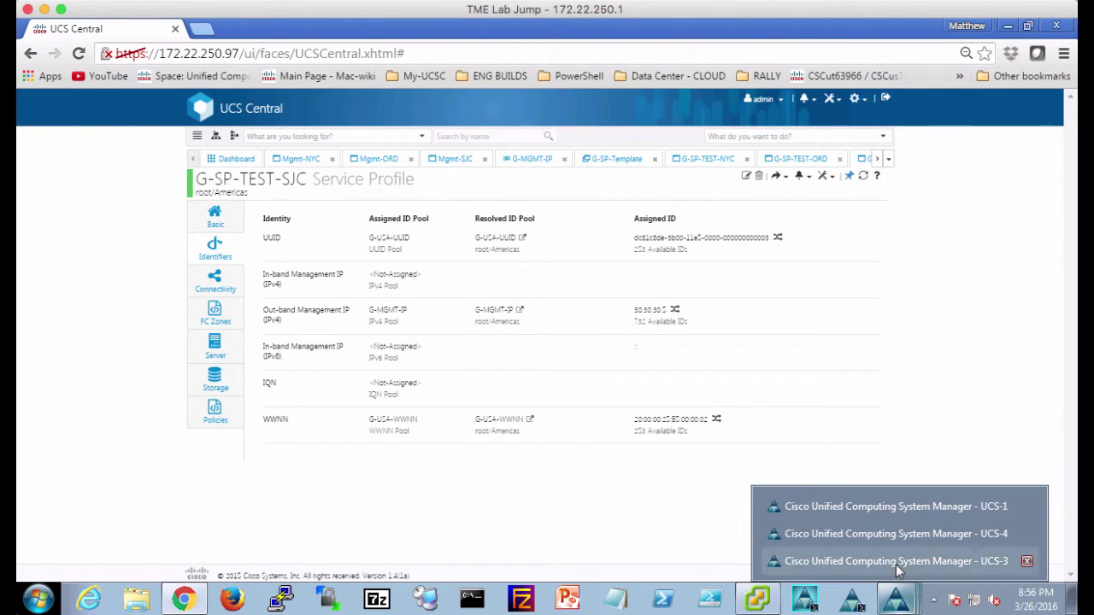
click(898, 561)
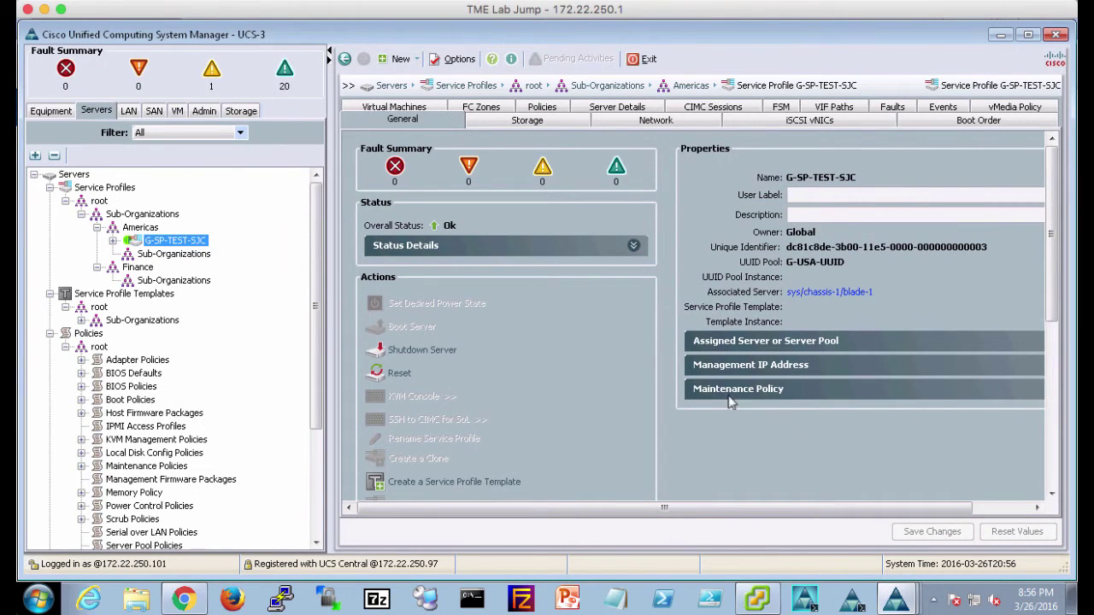
click(732, 371)
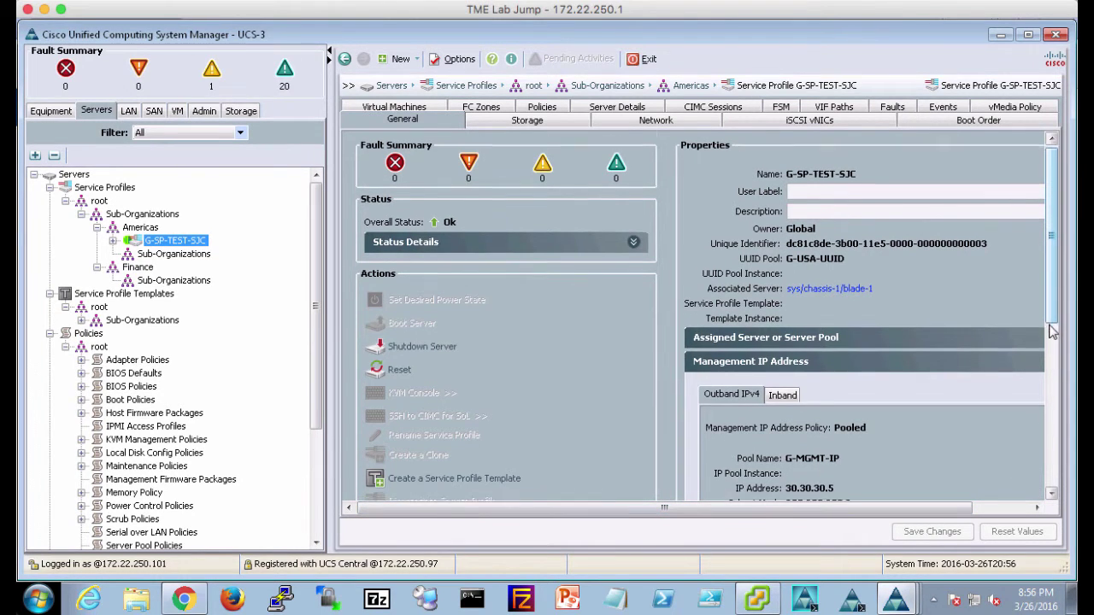
scroll(1054, 315, down, 2)
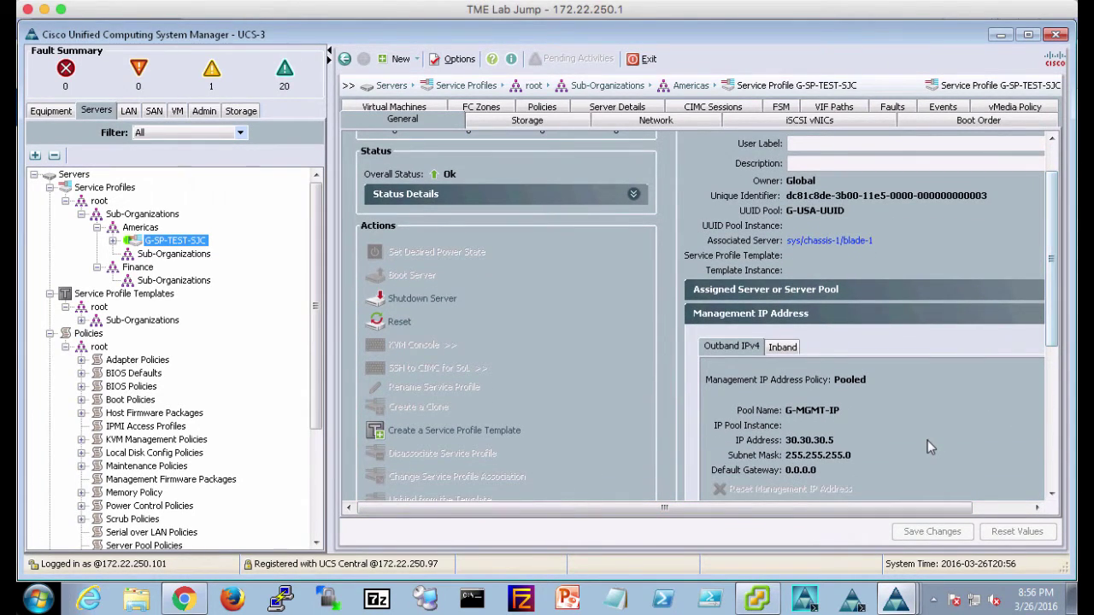
click(1001, 35)
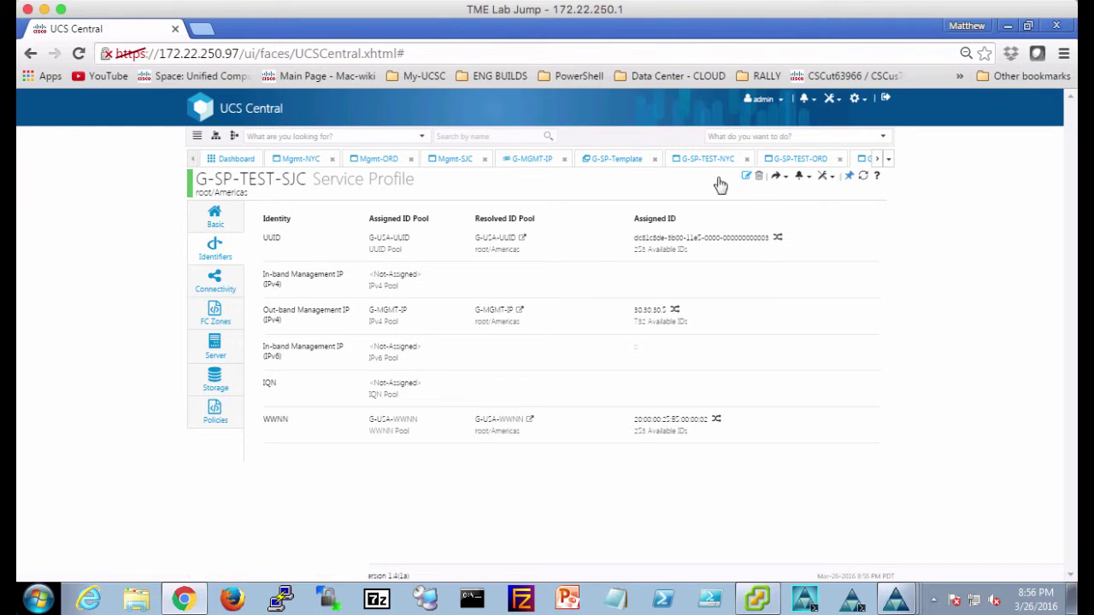
Return to the dashboard, and bring up the G-SP-Template service profile template to review its usage and ID pools
click(220, 162)
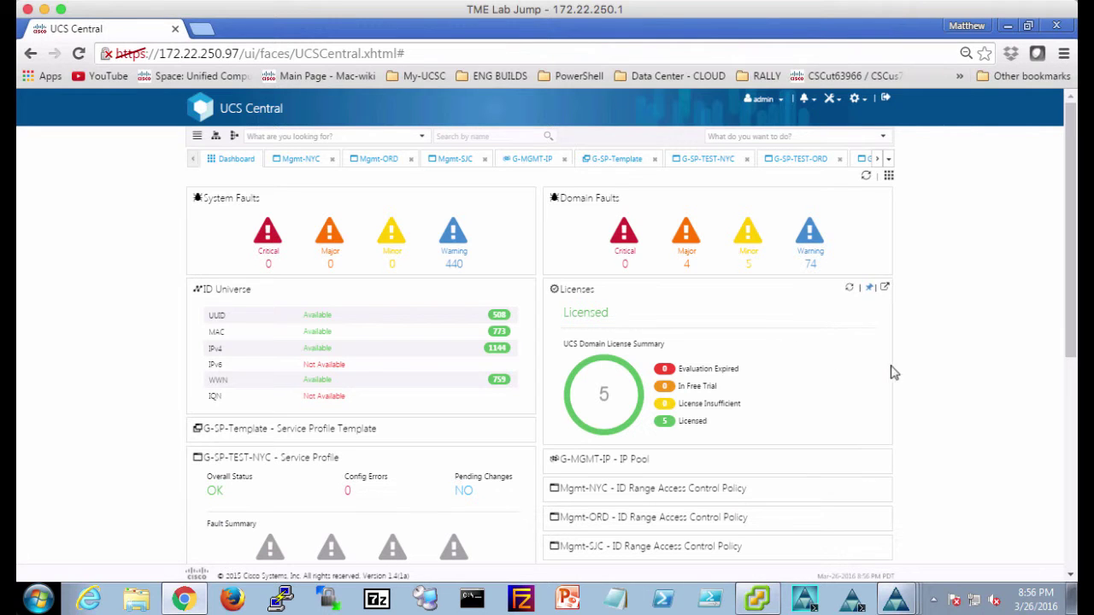
click(610, 163)
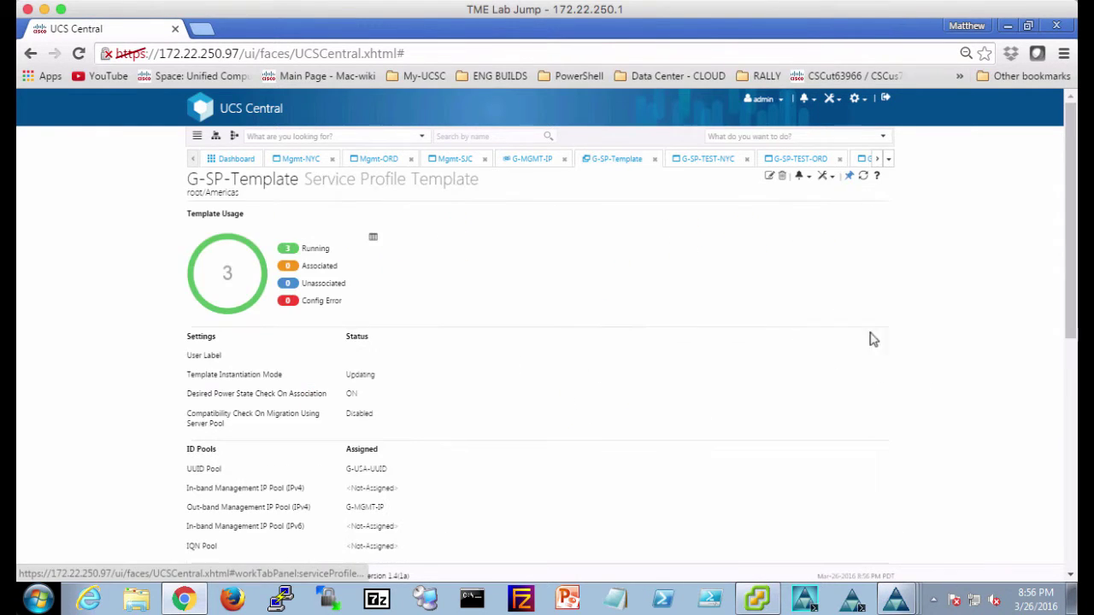